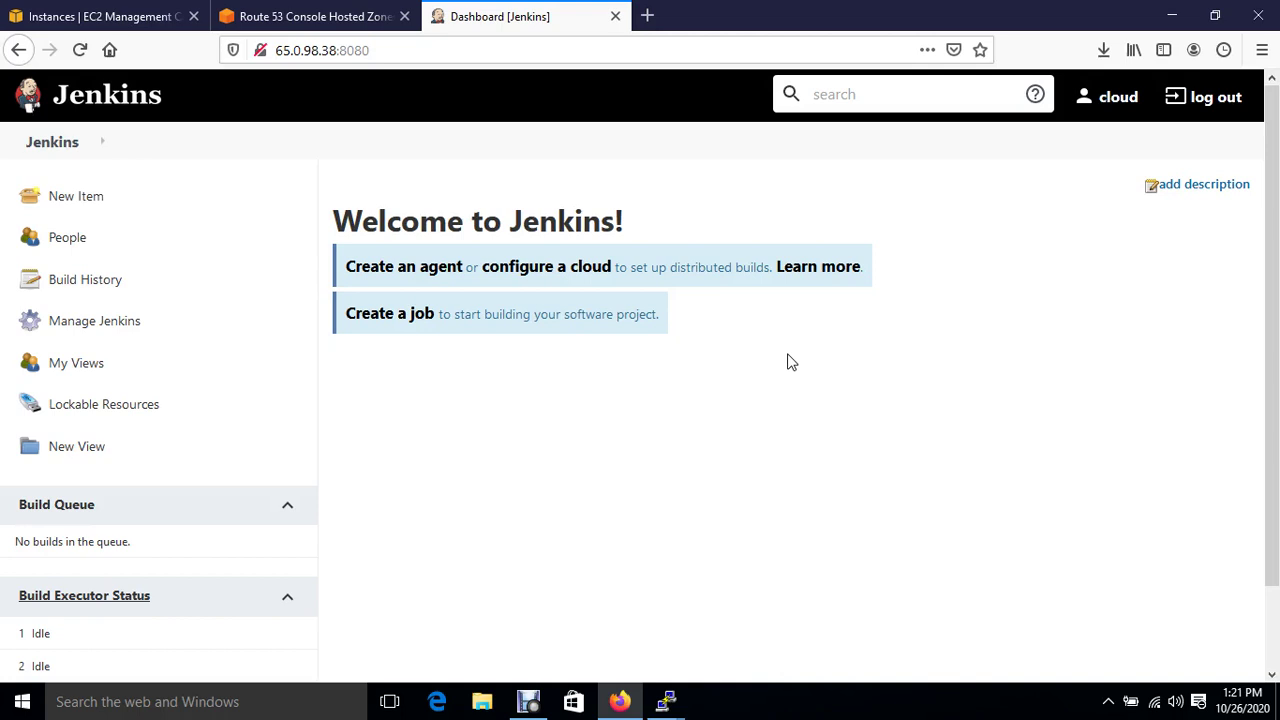
- Choose the Pipeline type on Jenkins' new item page without naming the item, and switch to Paint with a blank canvas
click(66, 196)
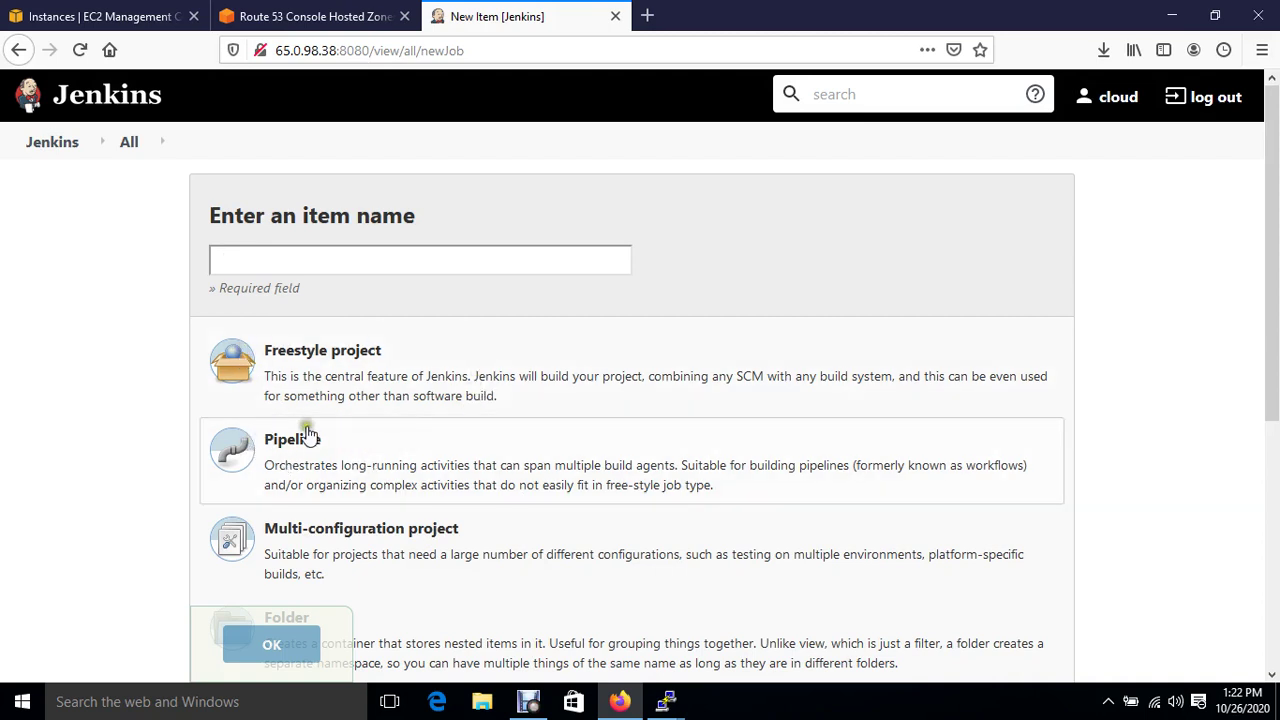
click(479, 468)
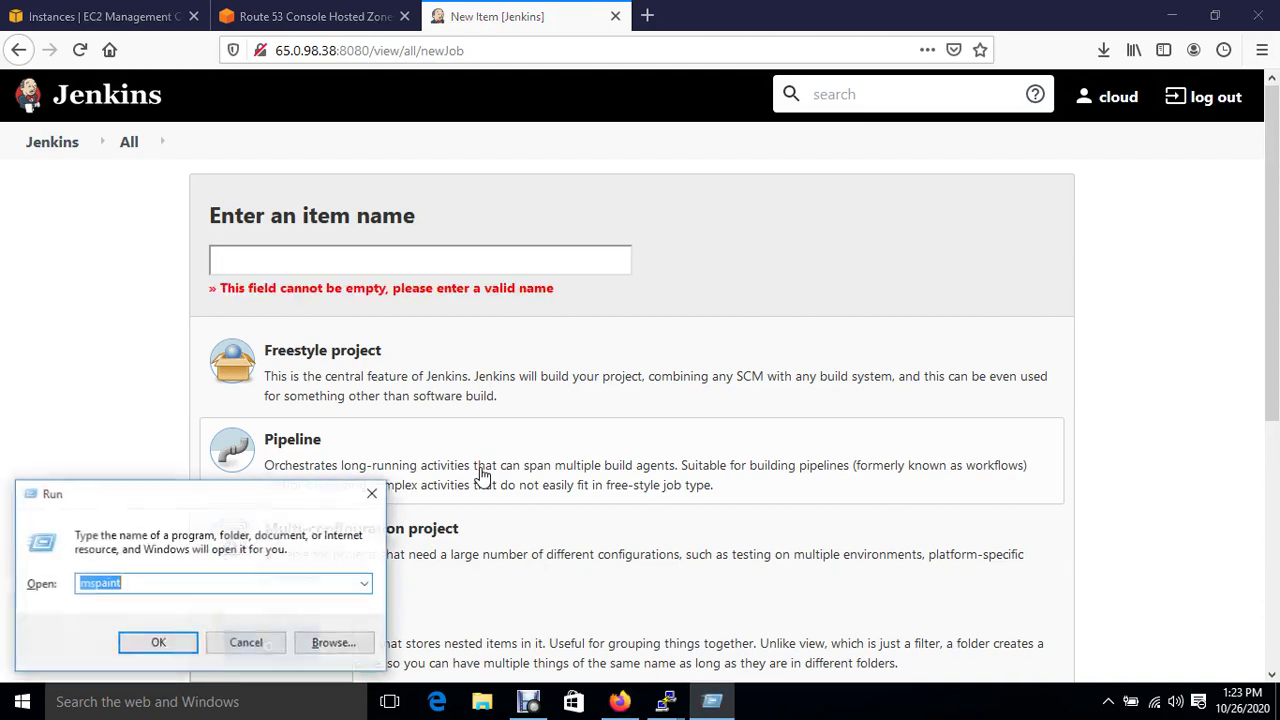
key(Return)
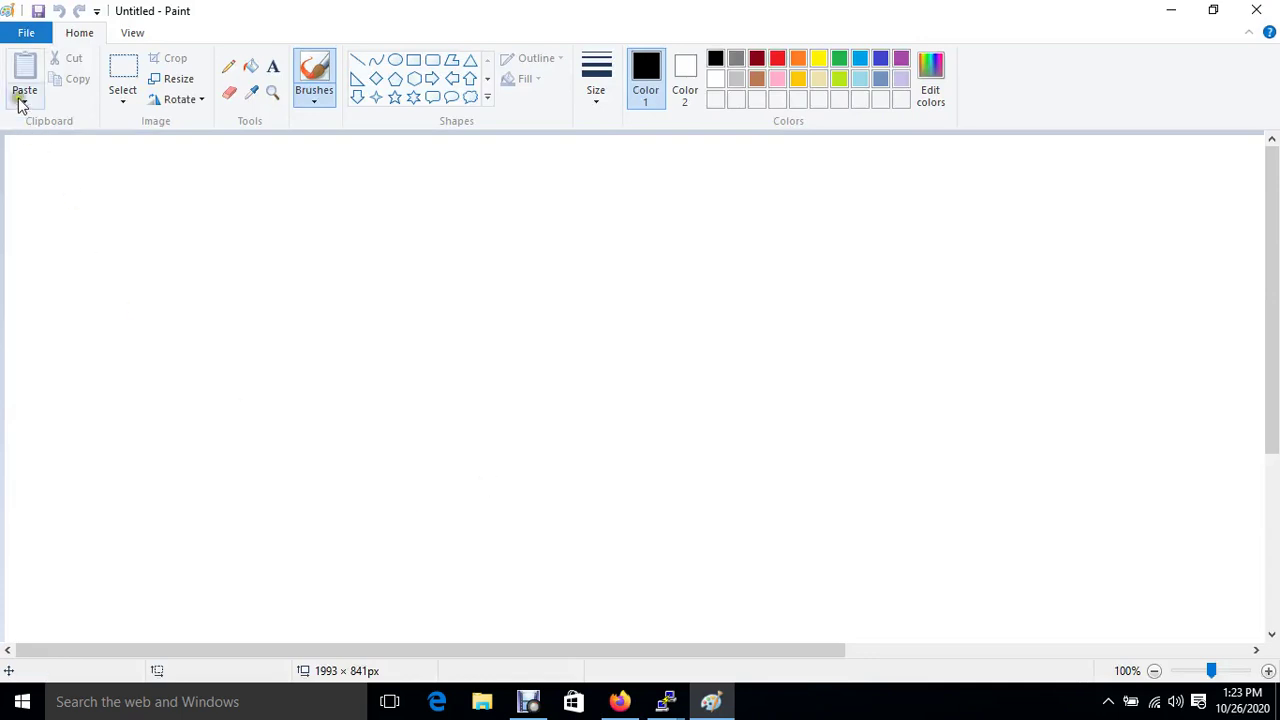
click(357, 62)
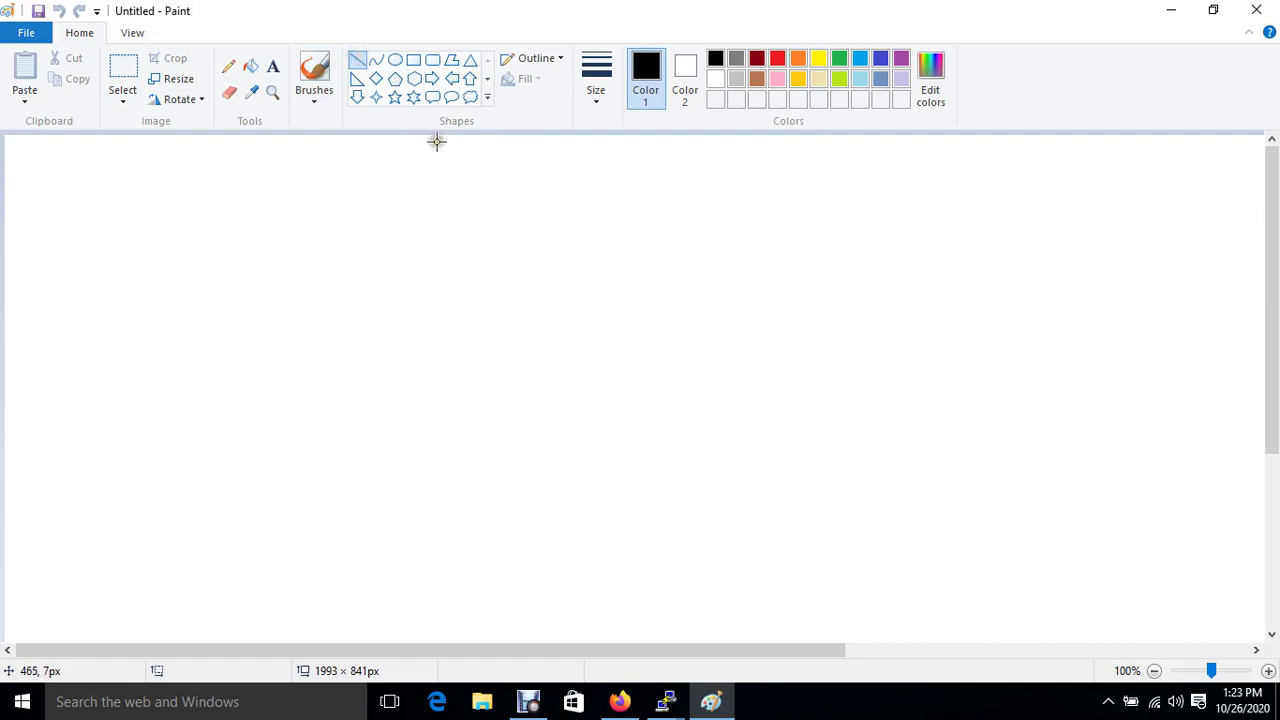
drag(456, 145, 343, 216)
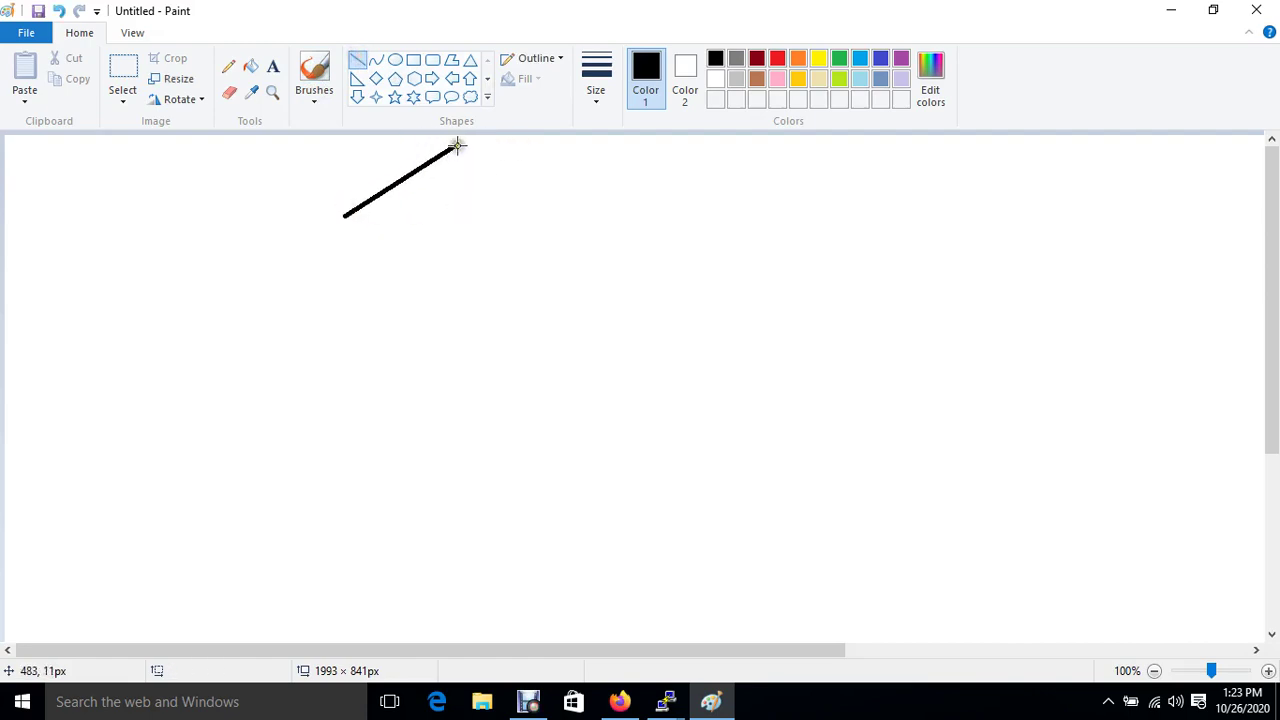
click(457, 143)
key(ctrl+z)
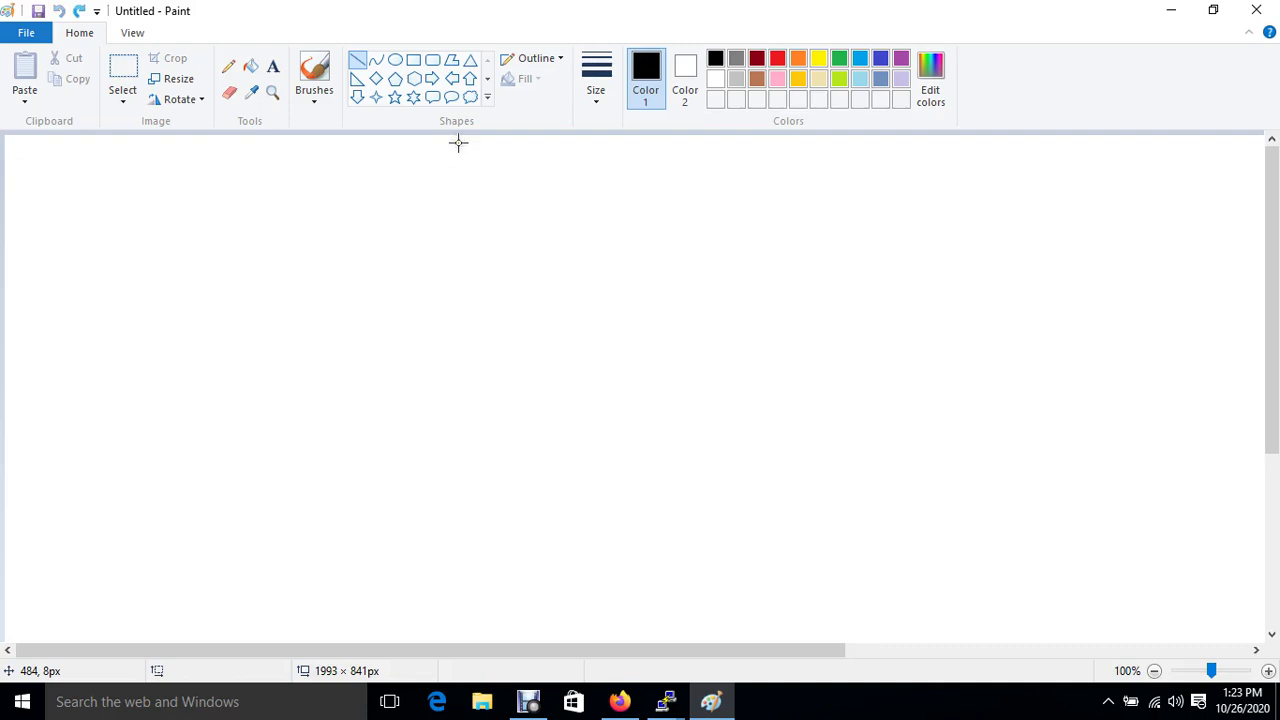
- Add the text "Jenkins Pipeline" near the upper edge of the canvas as the diagram's title
click(273, 67)
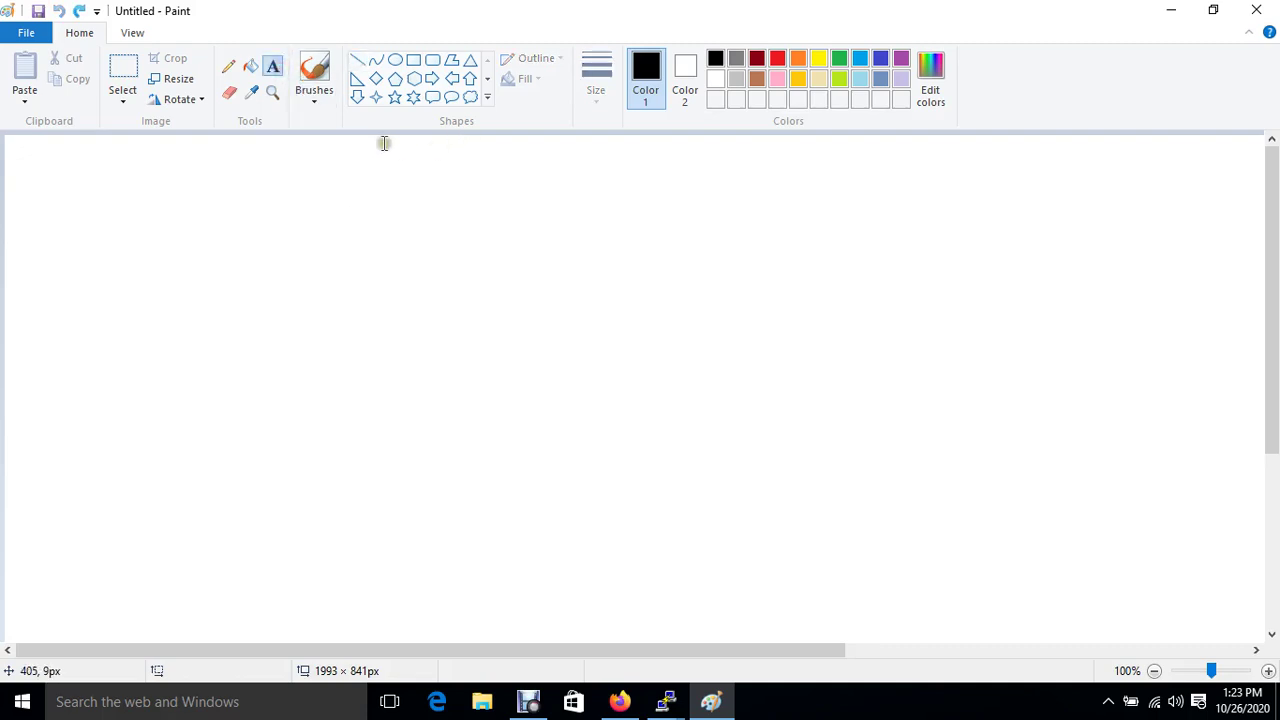
drag(383, 142, 562, 176)
text(Pi)
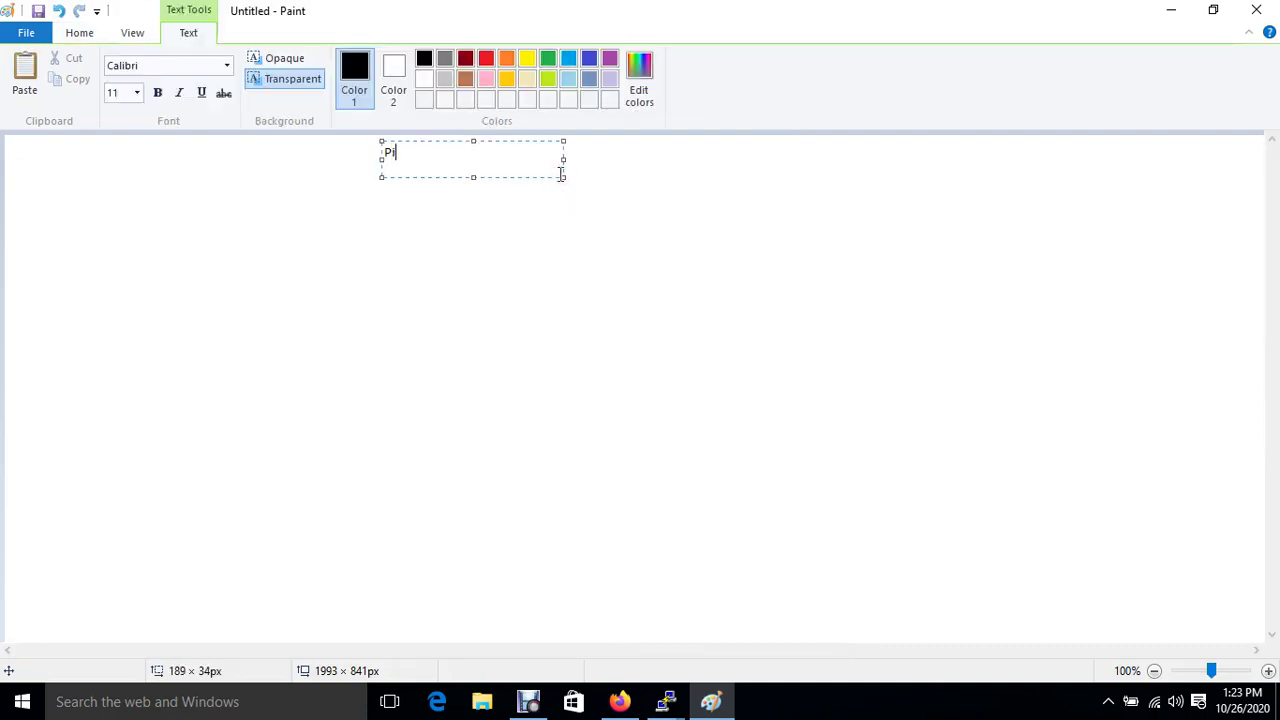
key(BackSpace)
key(BackSpace)
text(Jenkins Pipeline)
click(425, 220)
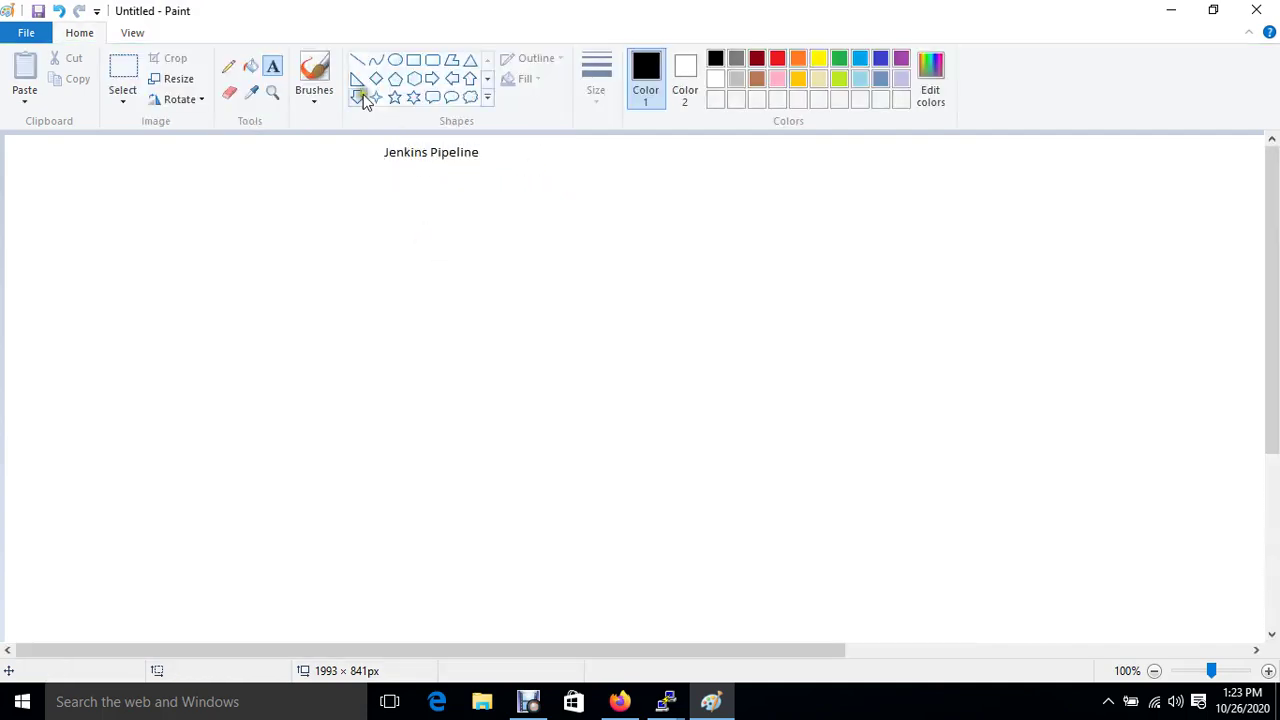
- Draw two straight black lines branching diagonally down to either side from below the "Jenkins Pipeline" title
click(357, 60)
drag(409, 163, 317, 232)
drag(410, 162, 500, 229)
- Label the lower end of the left branch line with the text "Pipeline Plugins"
click(272, 66)
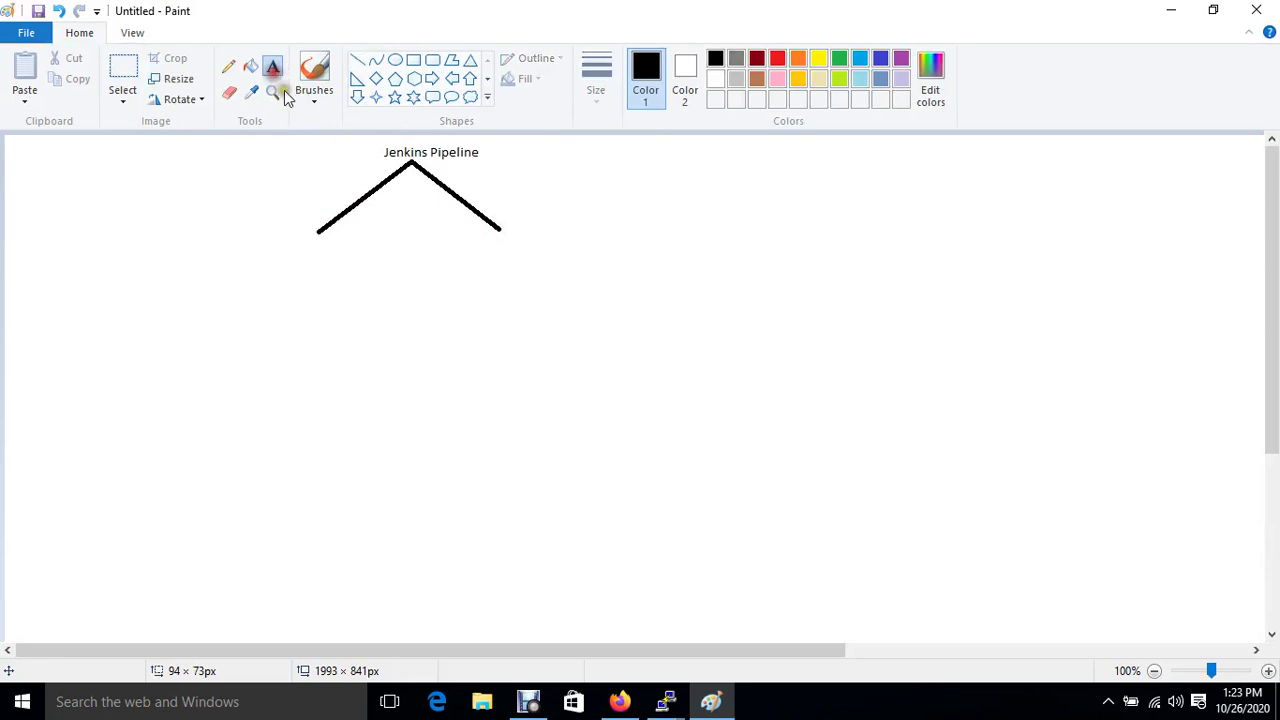
drag(196, 241, 363, 288)
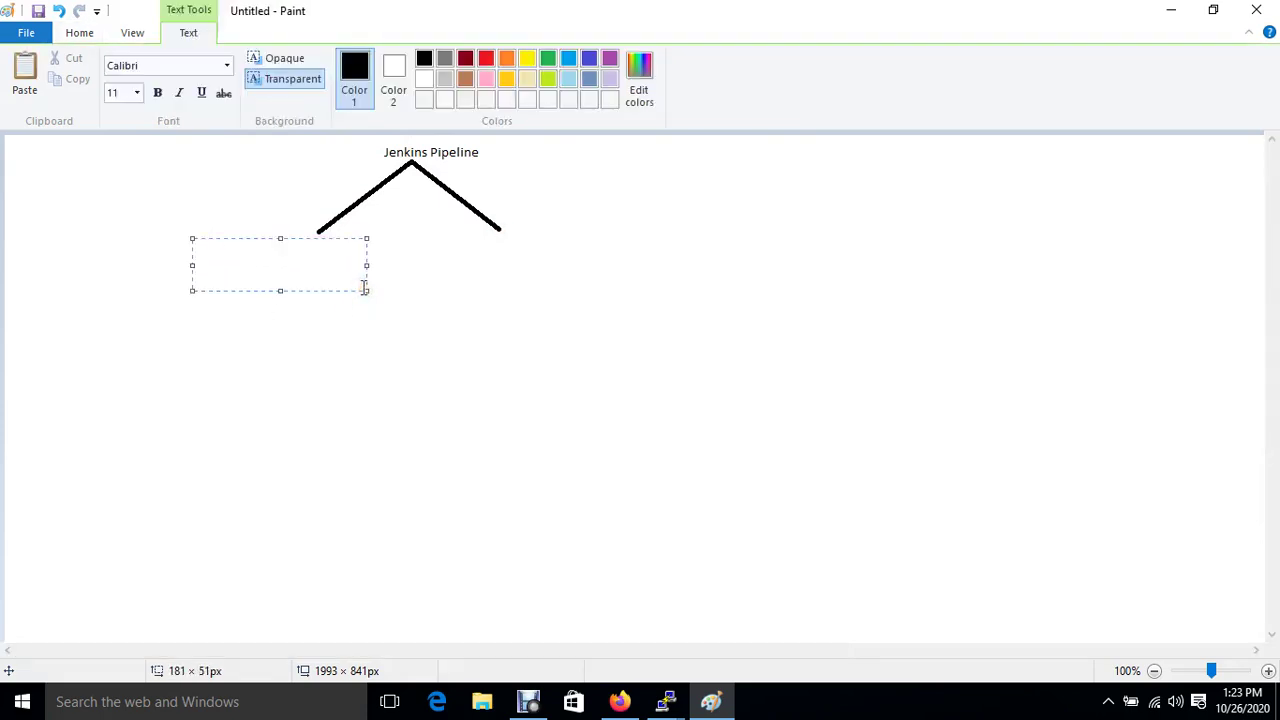
text(Pipeline Plu)
text(gins)
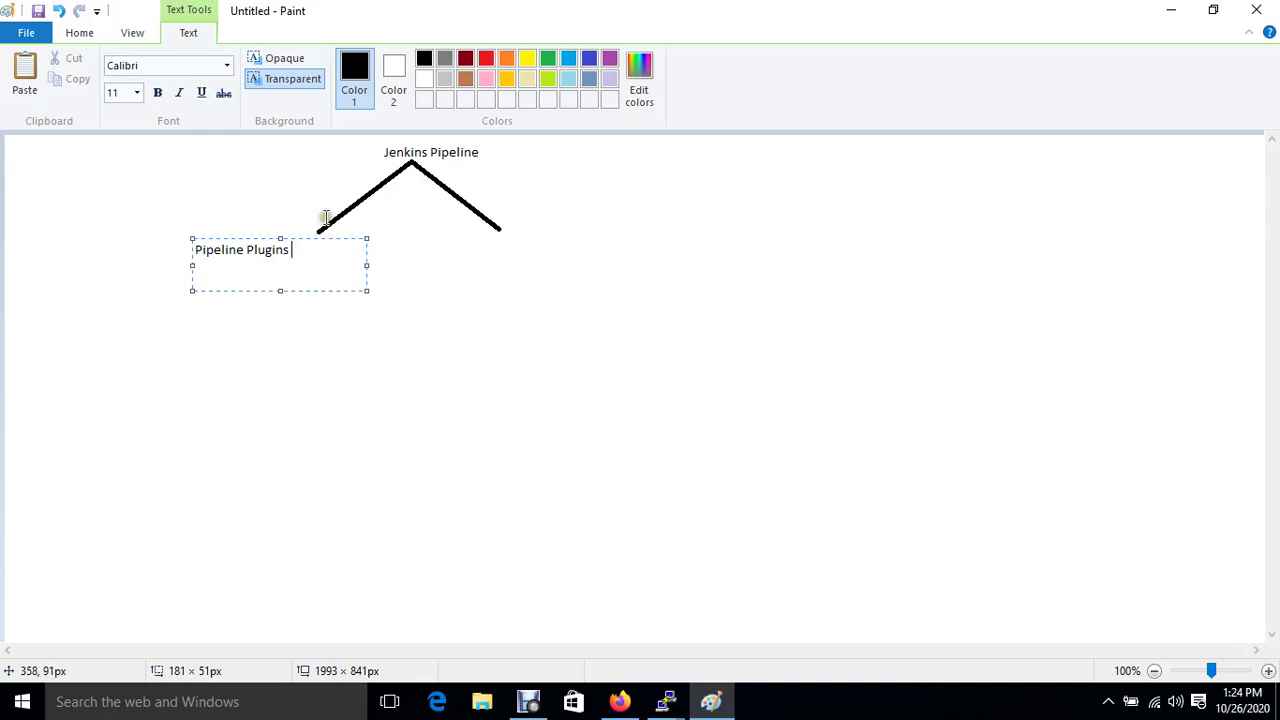
click(454, 357)
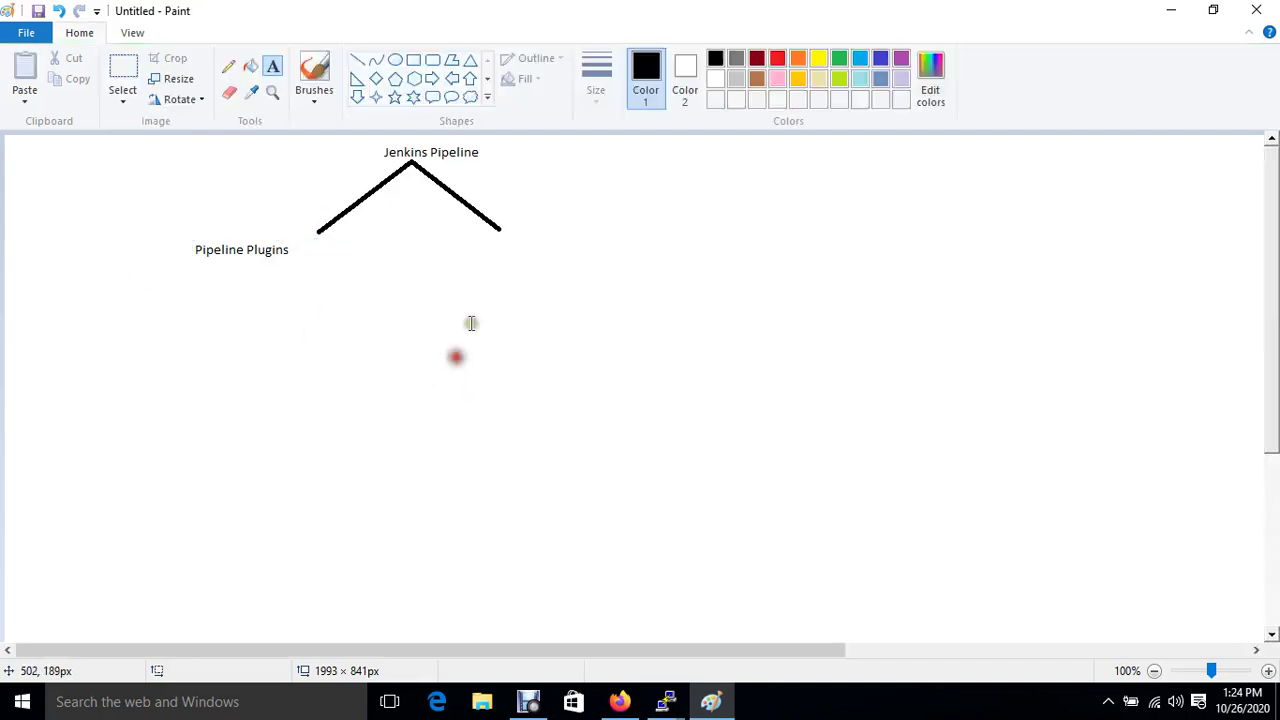
- Label the lower end of the right branch line with the text "Using Groovy Script"
drag(468, 239, 632, 295)
text(Using)
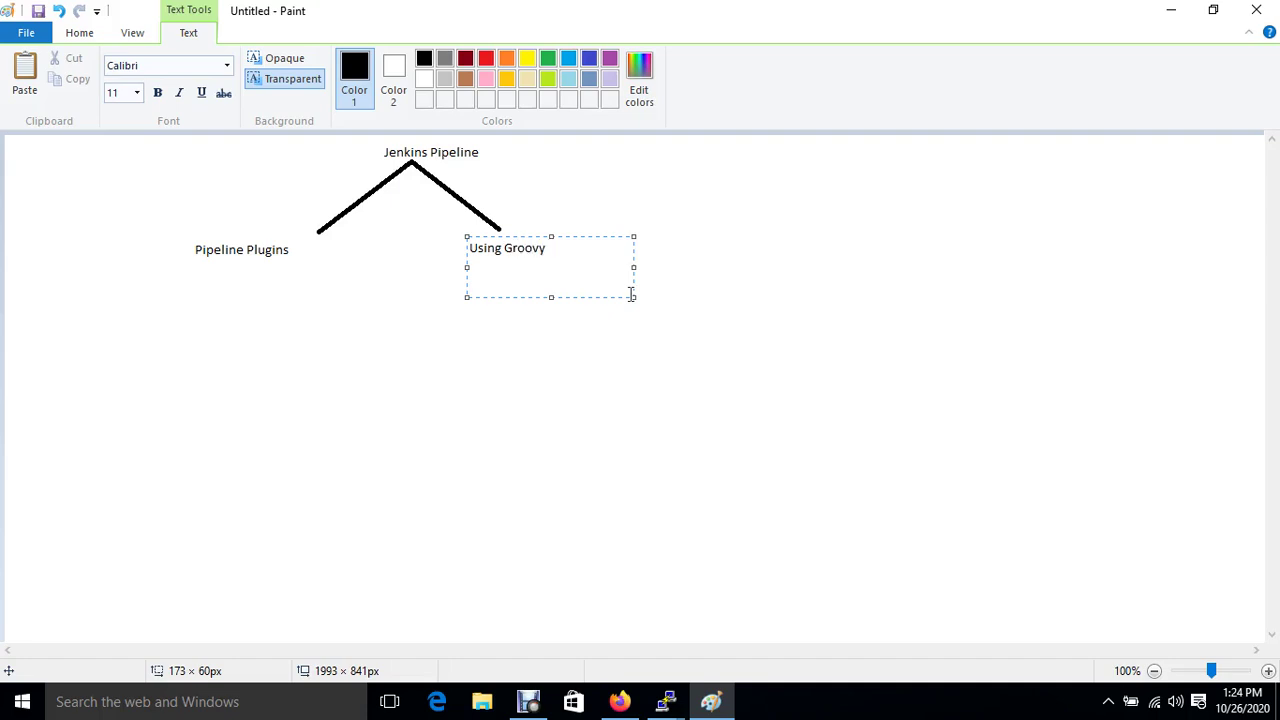
text(Groovy Script)
click(354, 333)
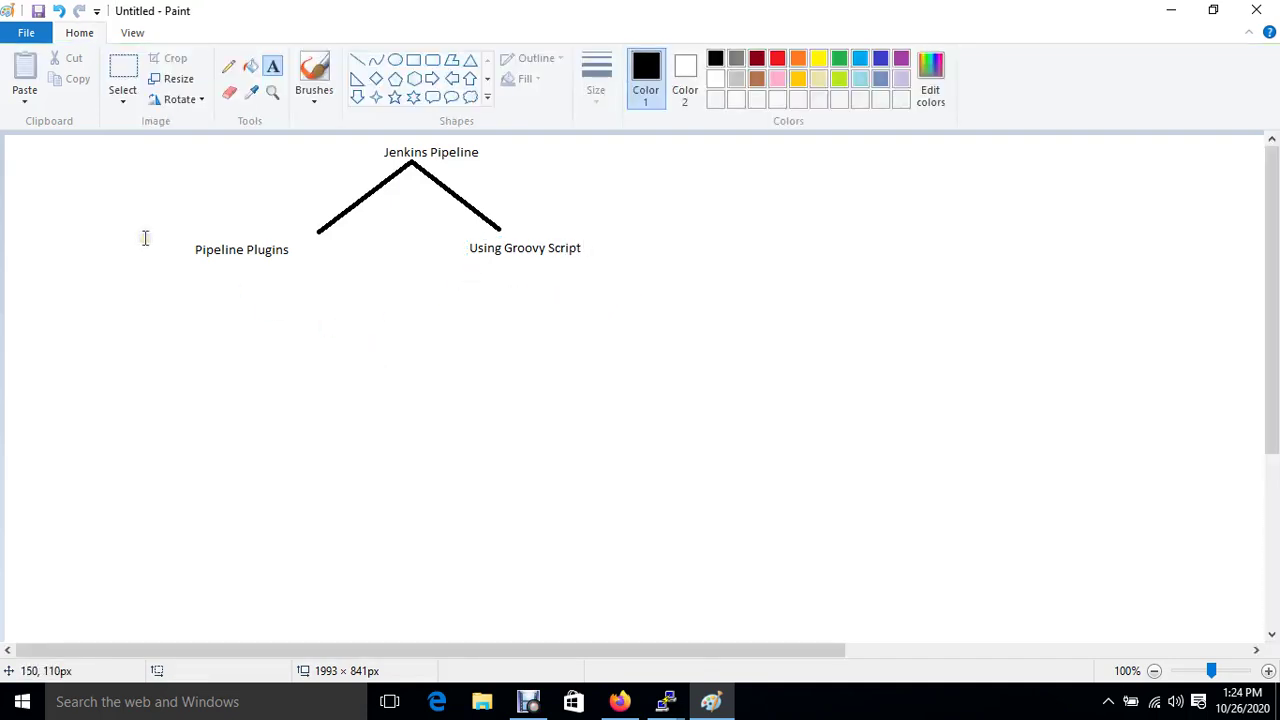
drag(155, 235, 364, 281)
drag(443, 237, 711, 293)
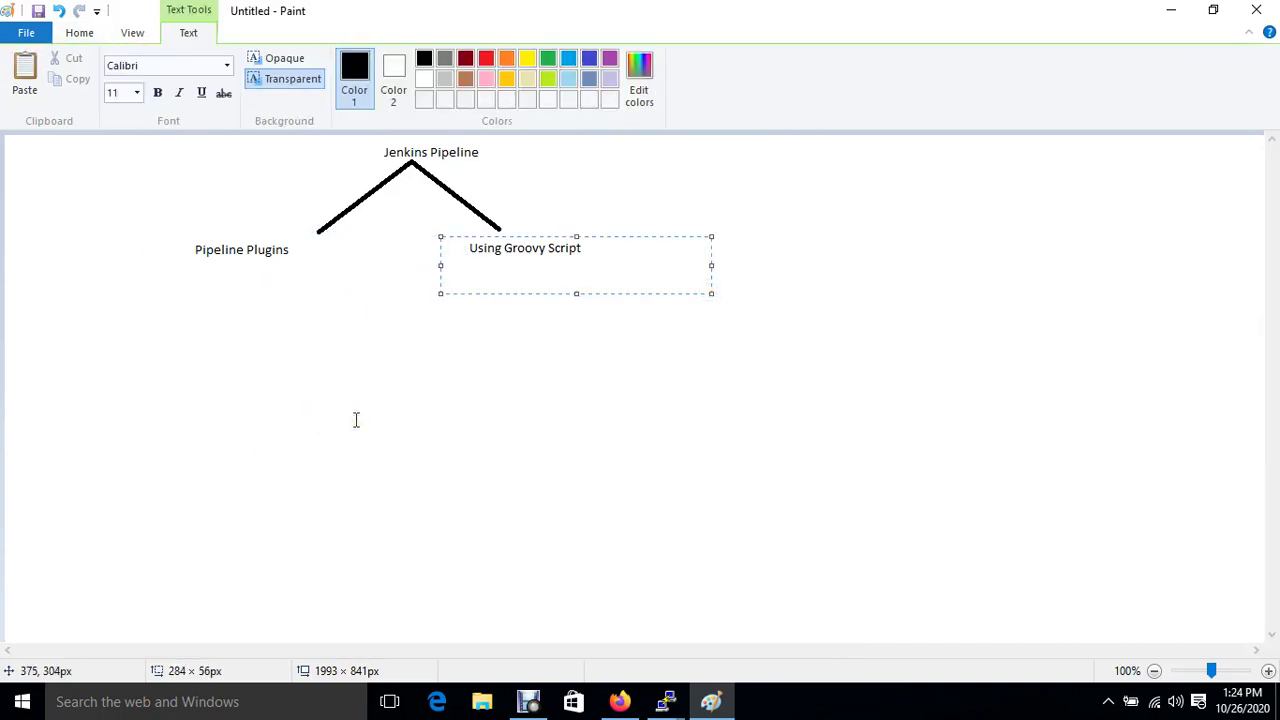
drag(166, 237, 359, 265)
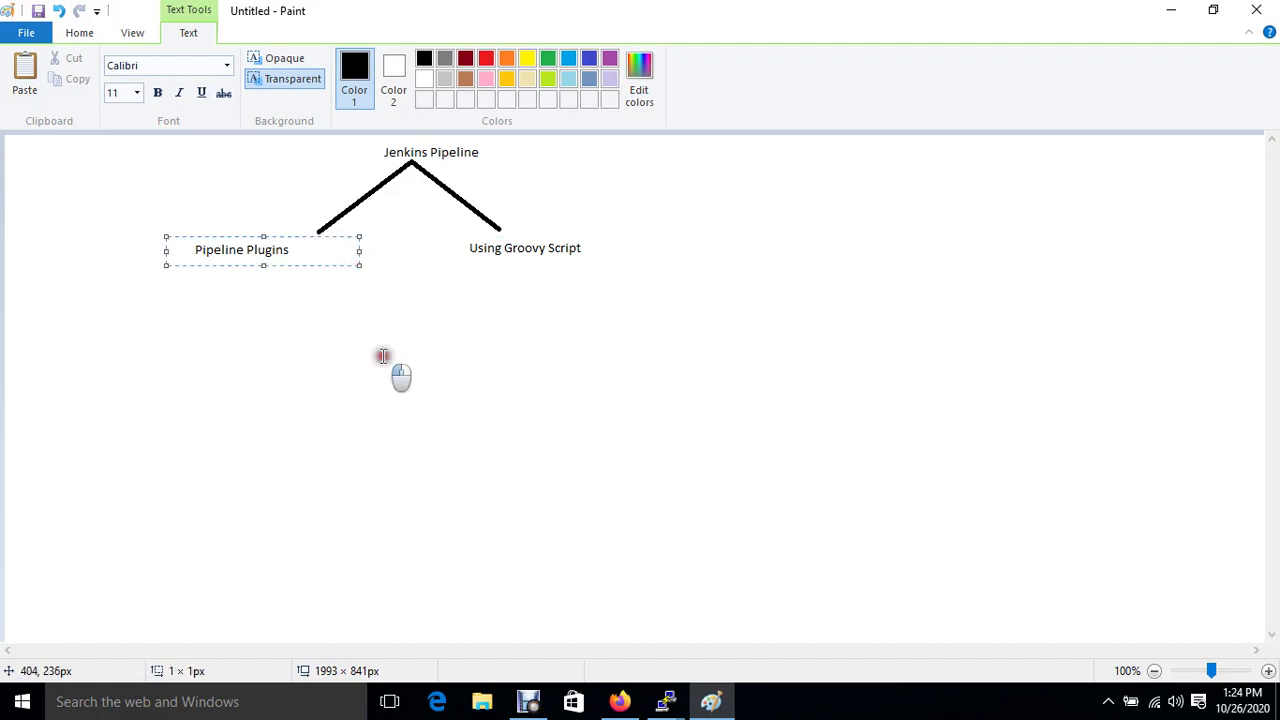
click(383, 356)
- Draw a row of four separate rectangles below the branch labels, the third about 106 × 65 px and the fourth about 101 × 59 px
click(414, 61)
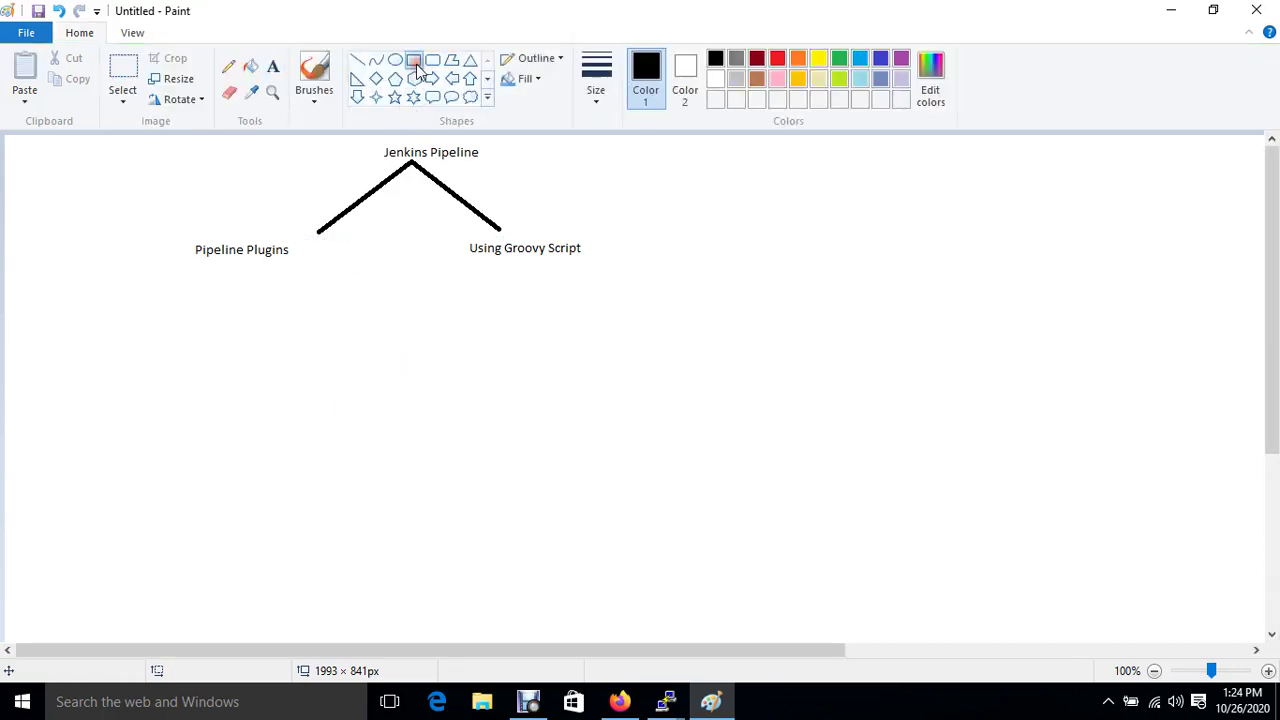
mouse_move(76, 336)
mouse_down()
mouse_move(106, 372)
mouse_move(166, 394)
mouse_up()
mouse_move(232, 332)
mouse_down()
mouse_move(263, 378)
mouse_move(315, 392)
mouse_up()
click(376, 404)
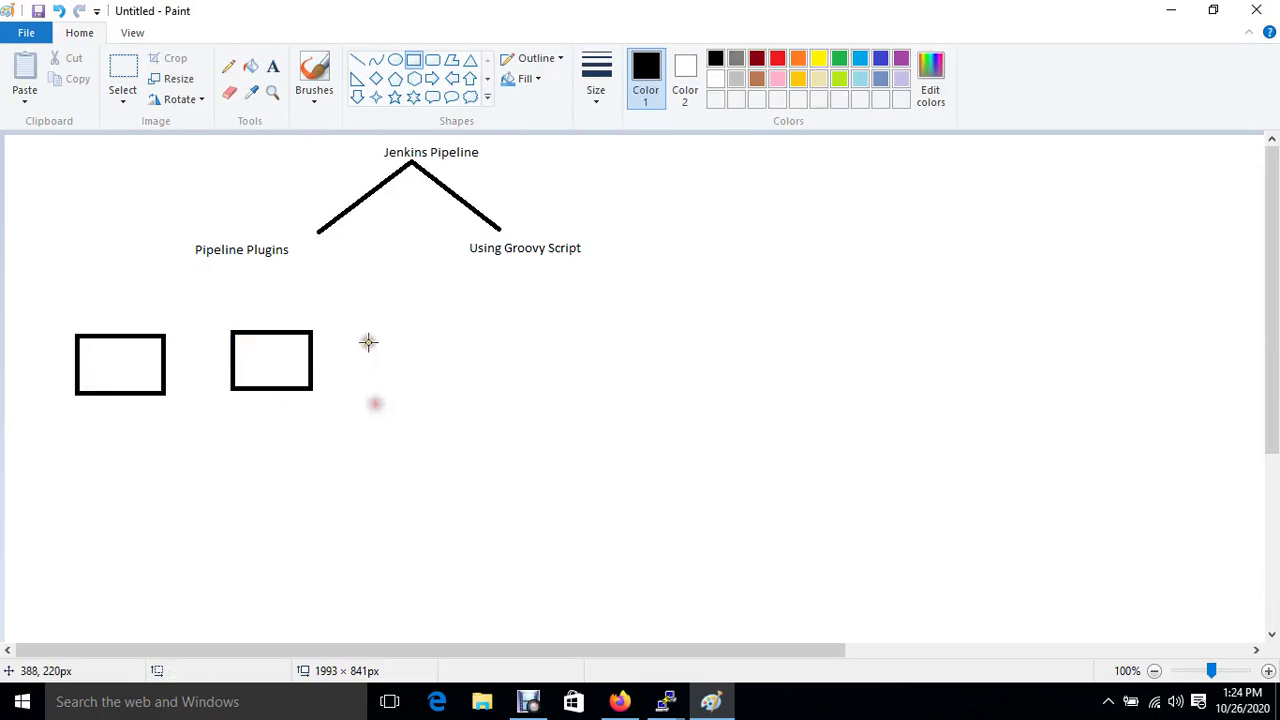
drag(354, 326, 455, 388)
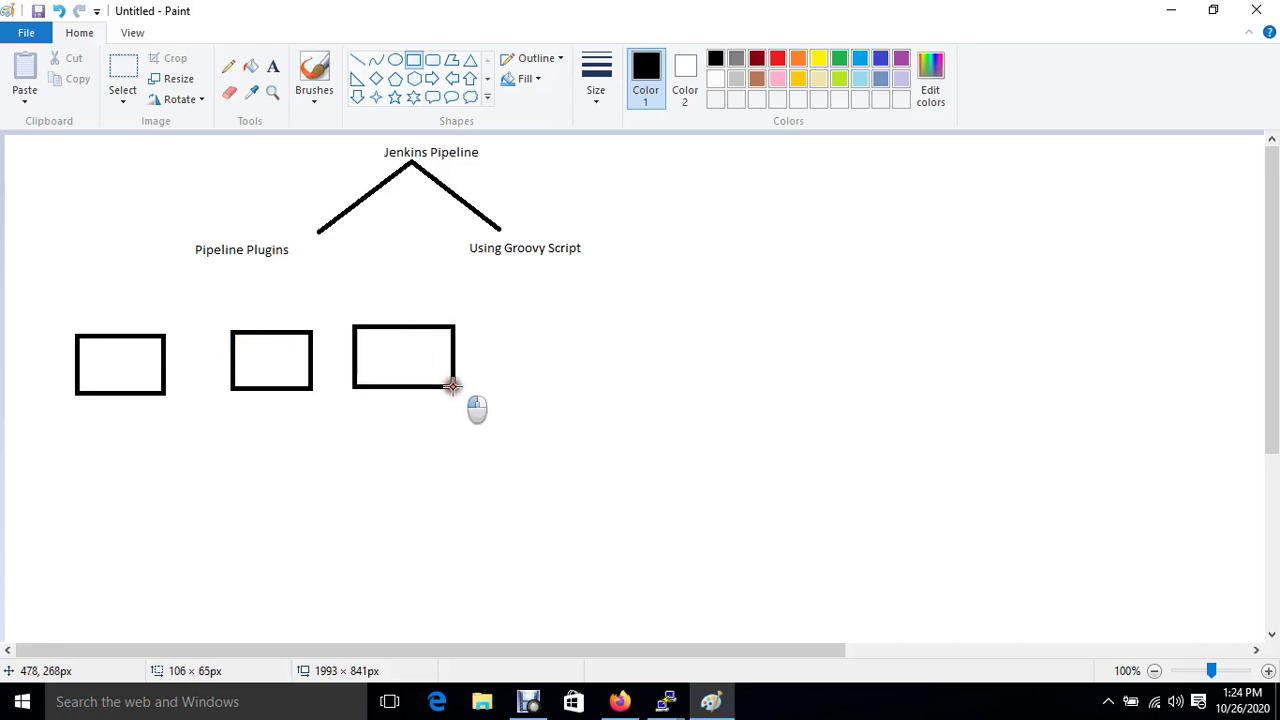
click(483, 423)
drag(480, 320, 587, 383)
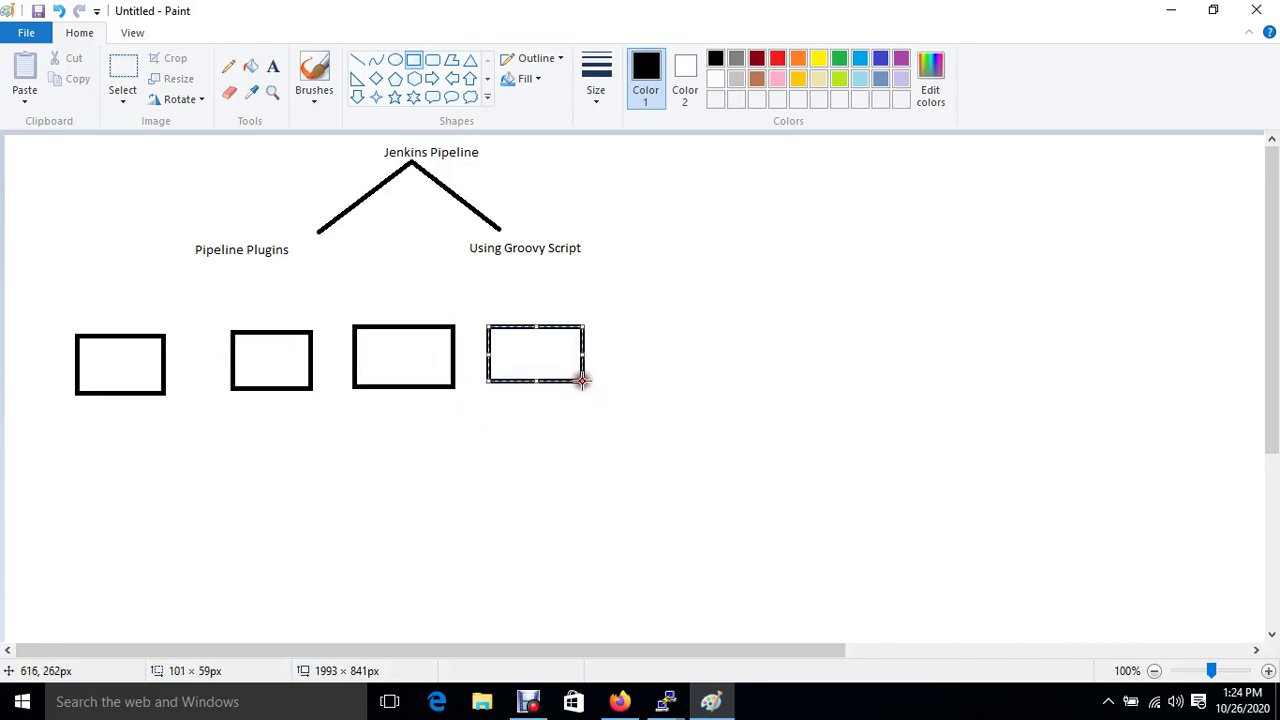
- Label the first rectangle in the row with "JOB-1" and "Build" on two lines
click(272, 66)
drag(79, 345, 135, 379)
text(JON)
key(BackSpace)
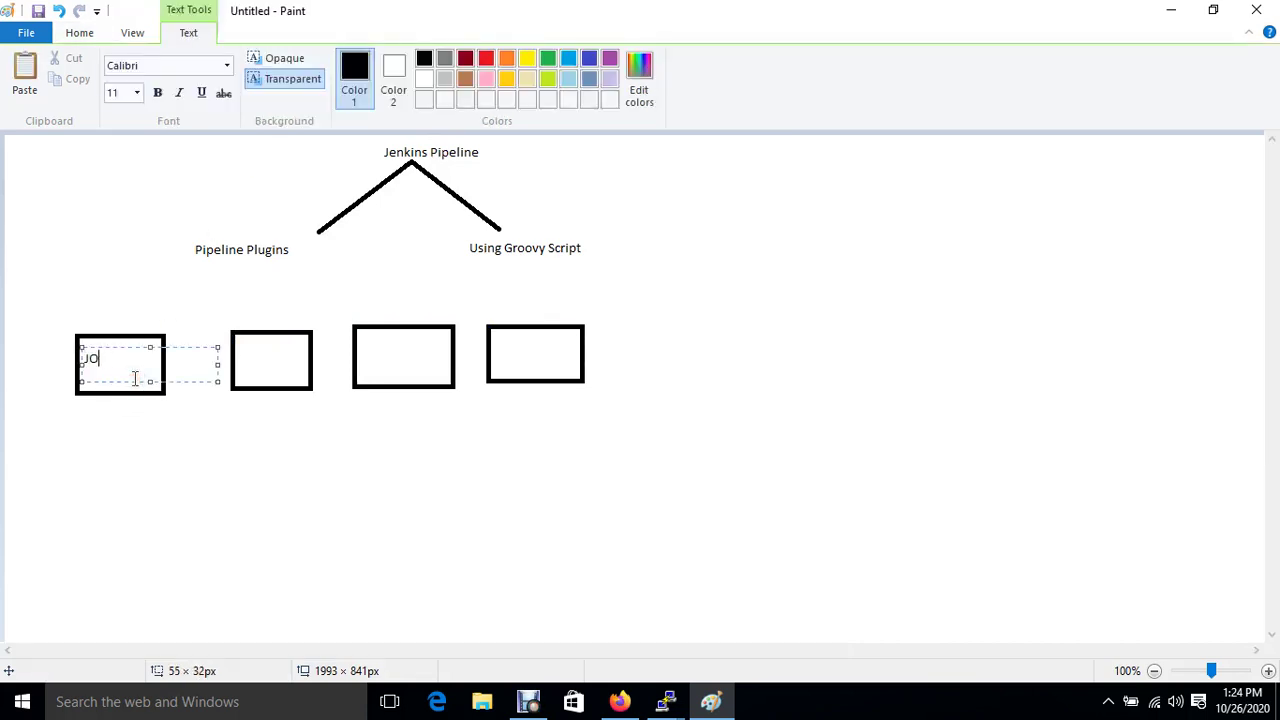
text(B-1)
key(Return)
text(Build)
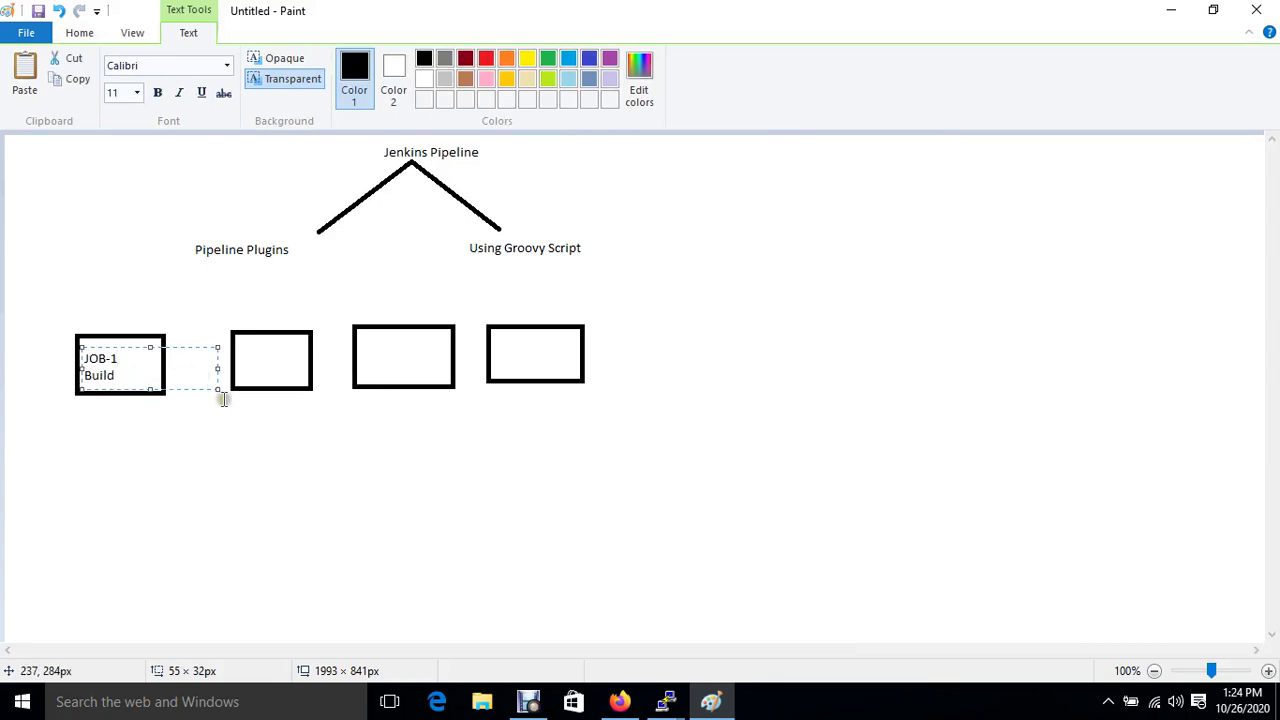
click(264, 408)
- Label the second rectangle in the row with "JOB-2" and "Test" on two lines
drag(235, 339, 303, 374)
text(JOB)
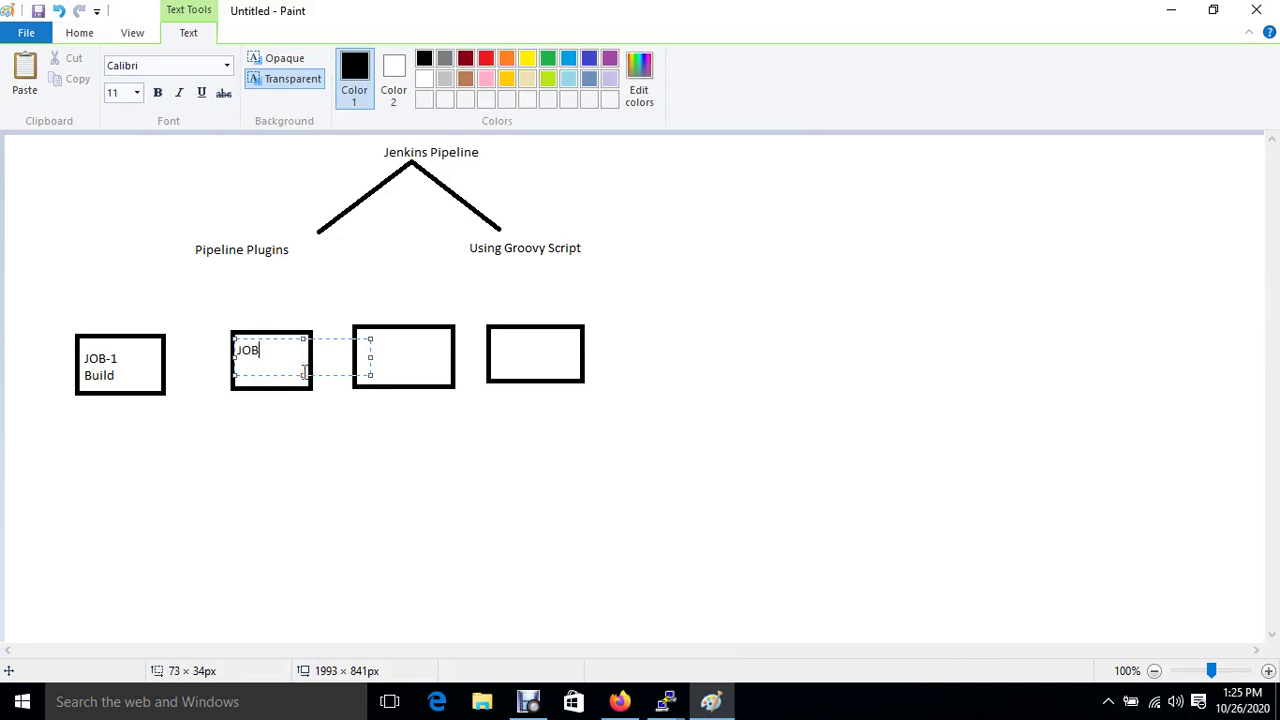
text(-2)
key(Return)
text(Test)
click(352, 425)
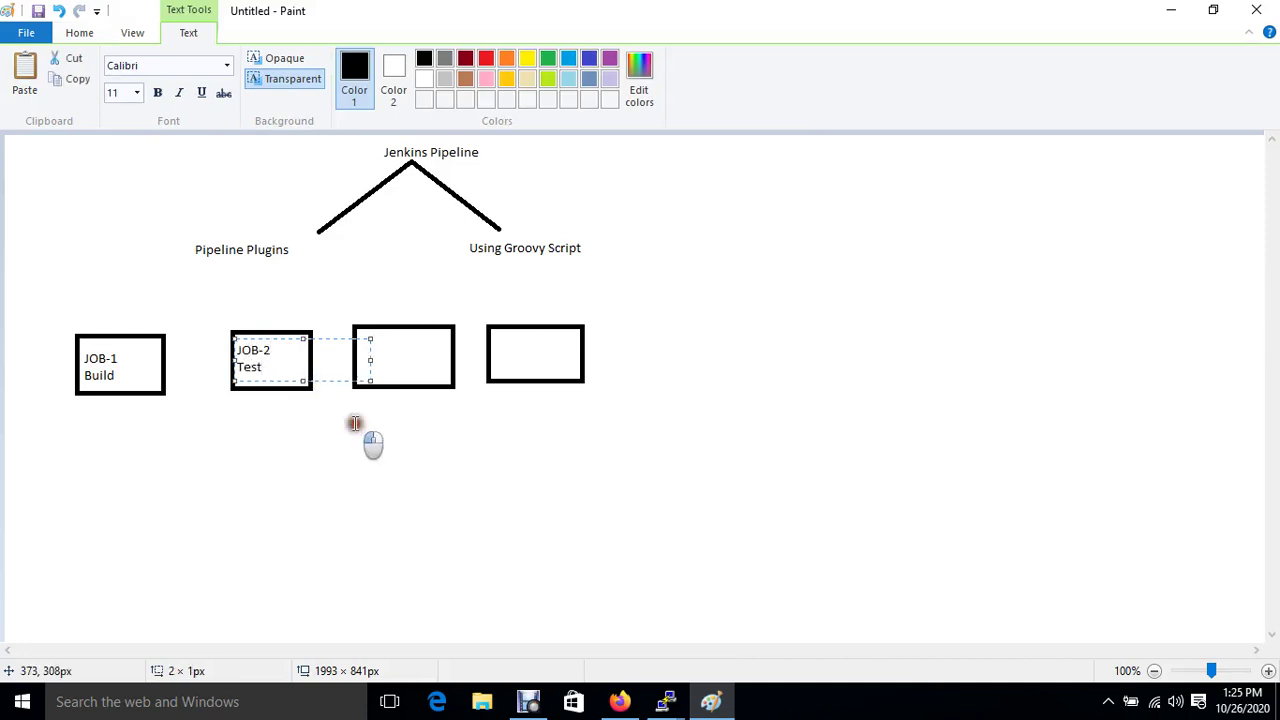
- Label the third rectangle in the row with "JOB-3" and "QA" on two lines
drag(362, 336, 444, 368)
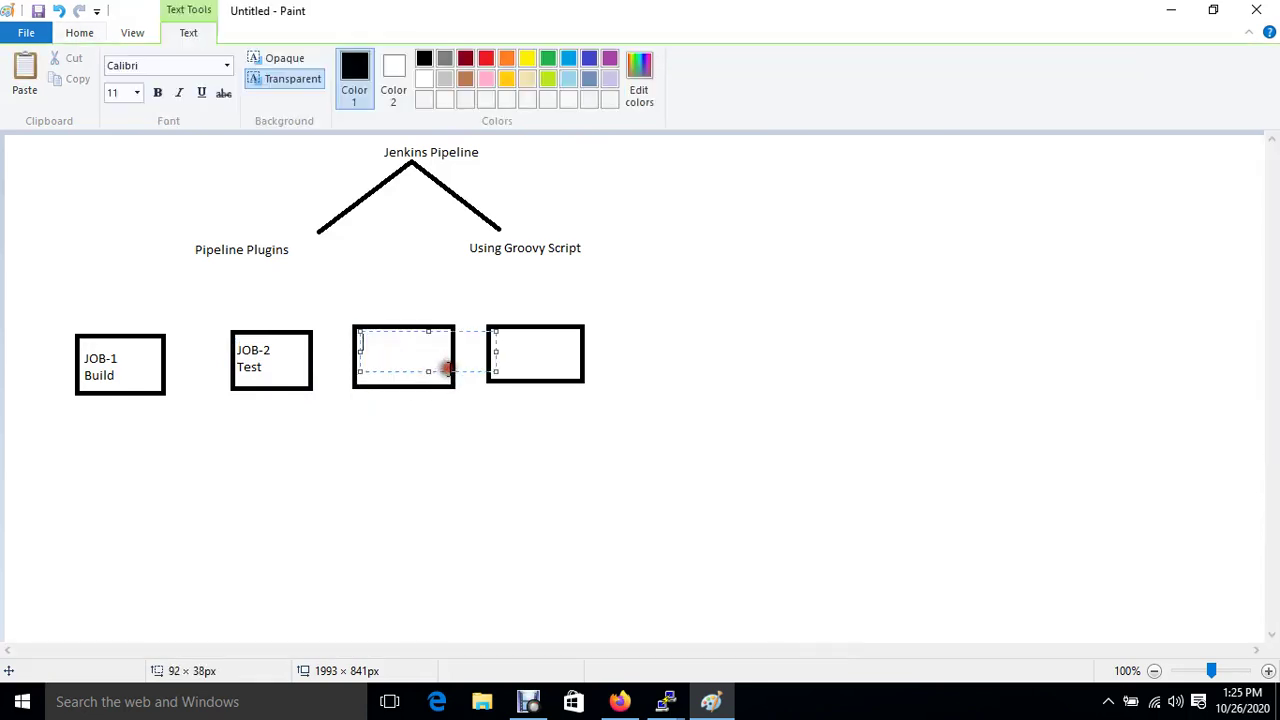
text(JOB-3)
key(Return)
text(Q)
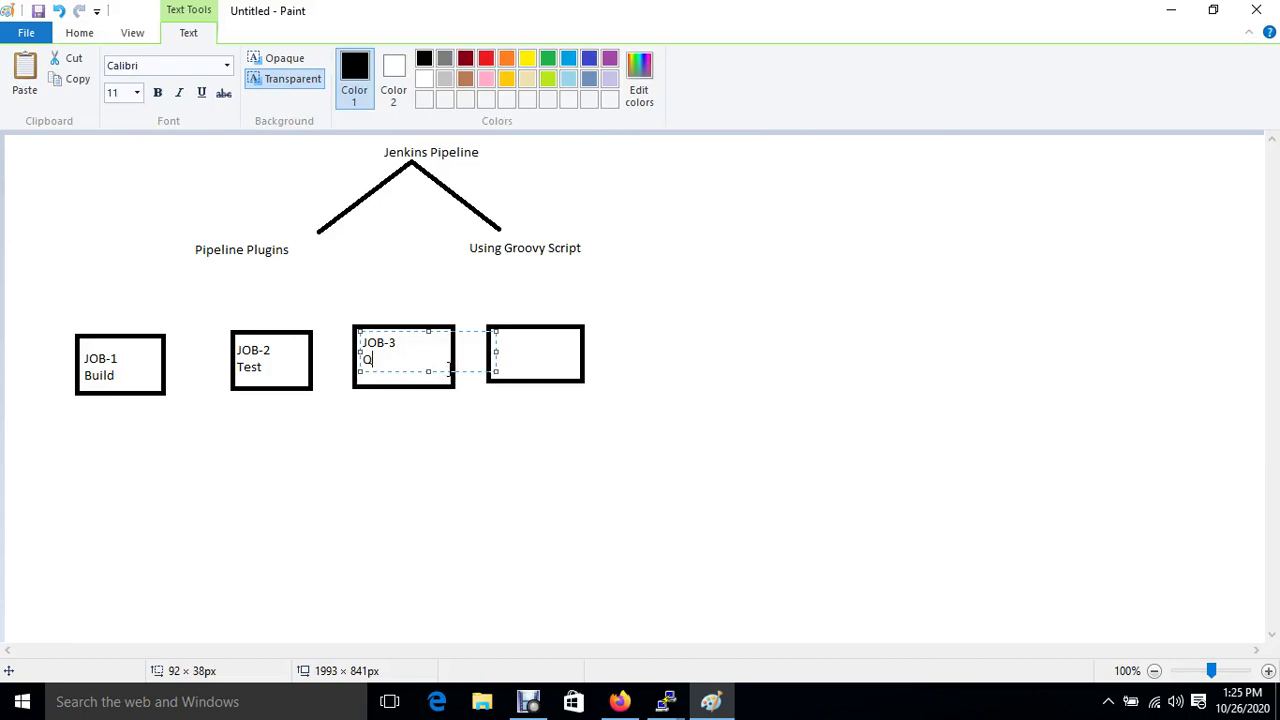
text(A)
click(510, 394)
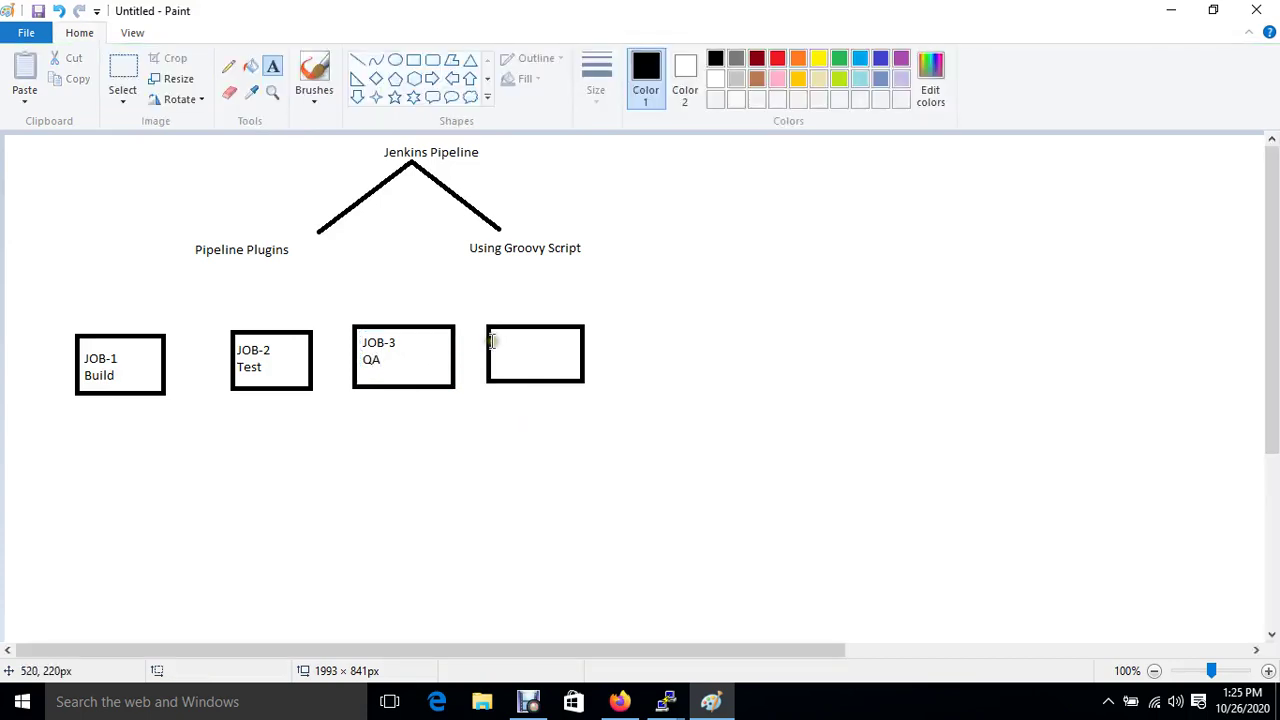
- Label the fourth rectangle in the row with "JOB-4" and "Deploy" on two lines
drag(492, 338, 571, 366)
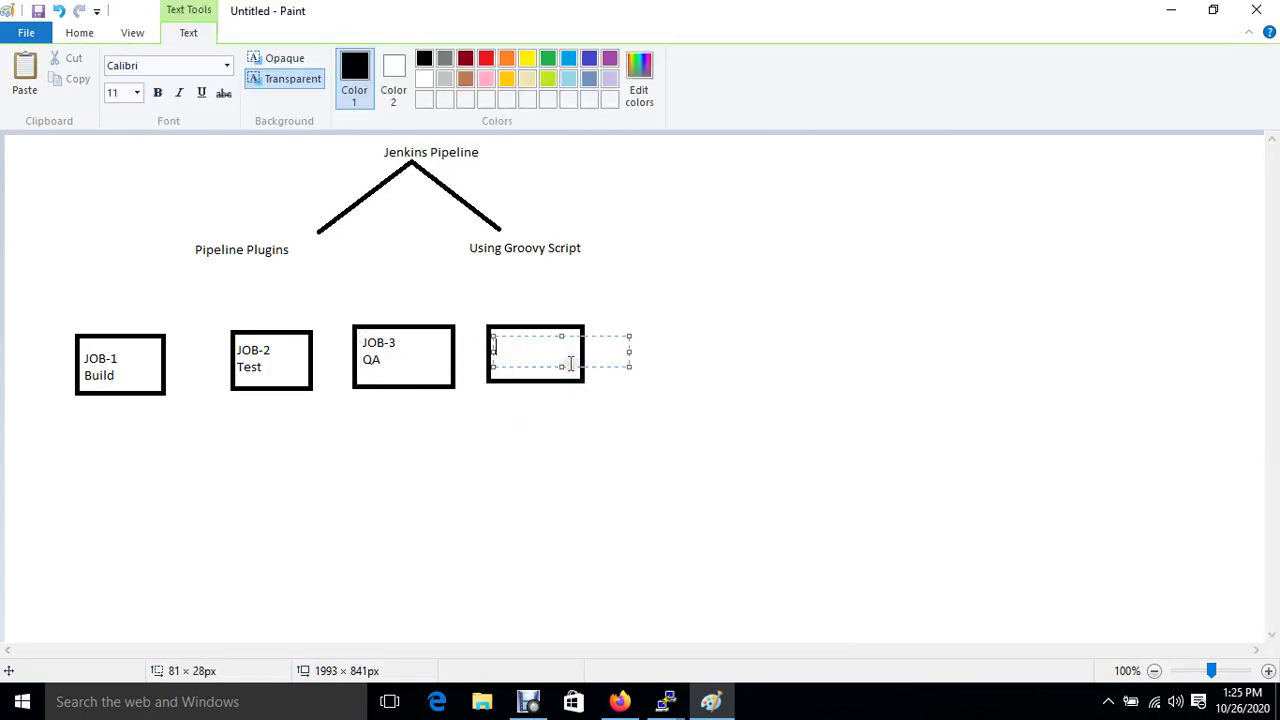
text(JOB-4)
key(Return)
text(Deploy)
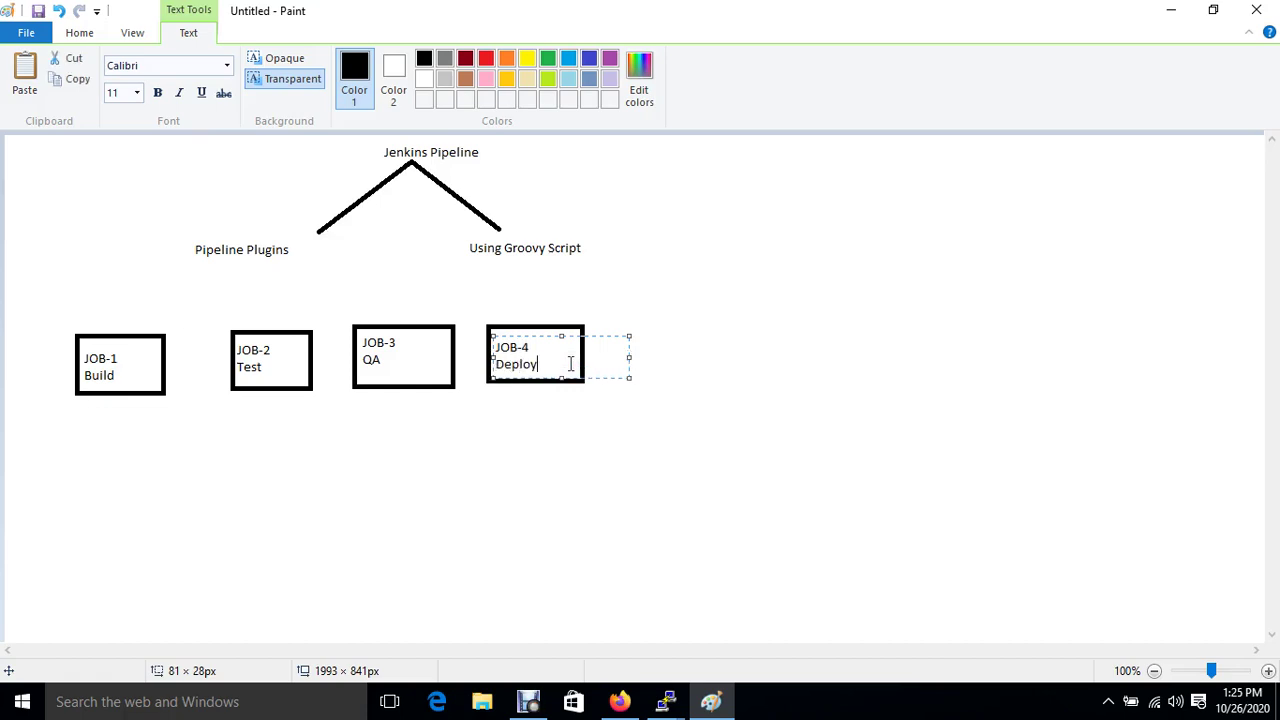
click(80, 313)
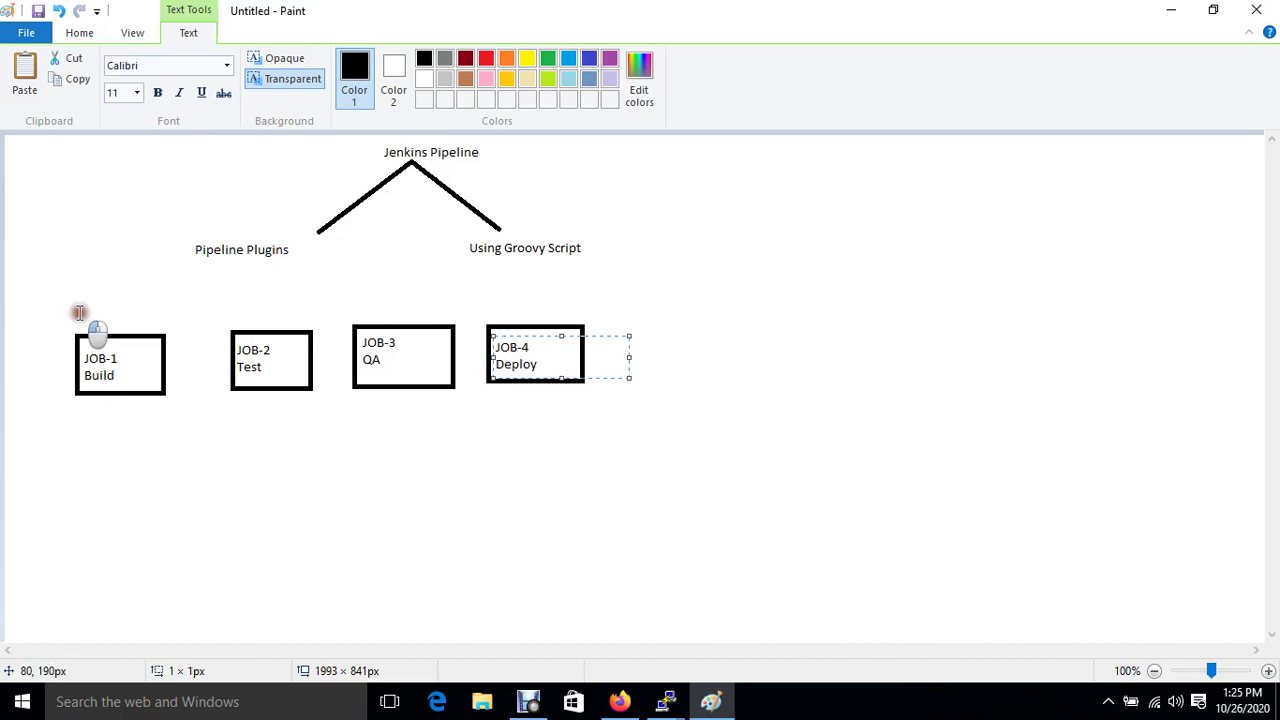
drag(80, 313, 128, 373)
drag(231, 325, 300, 372)
drag(362, 326, 403, 377)
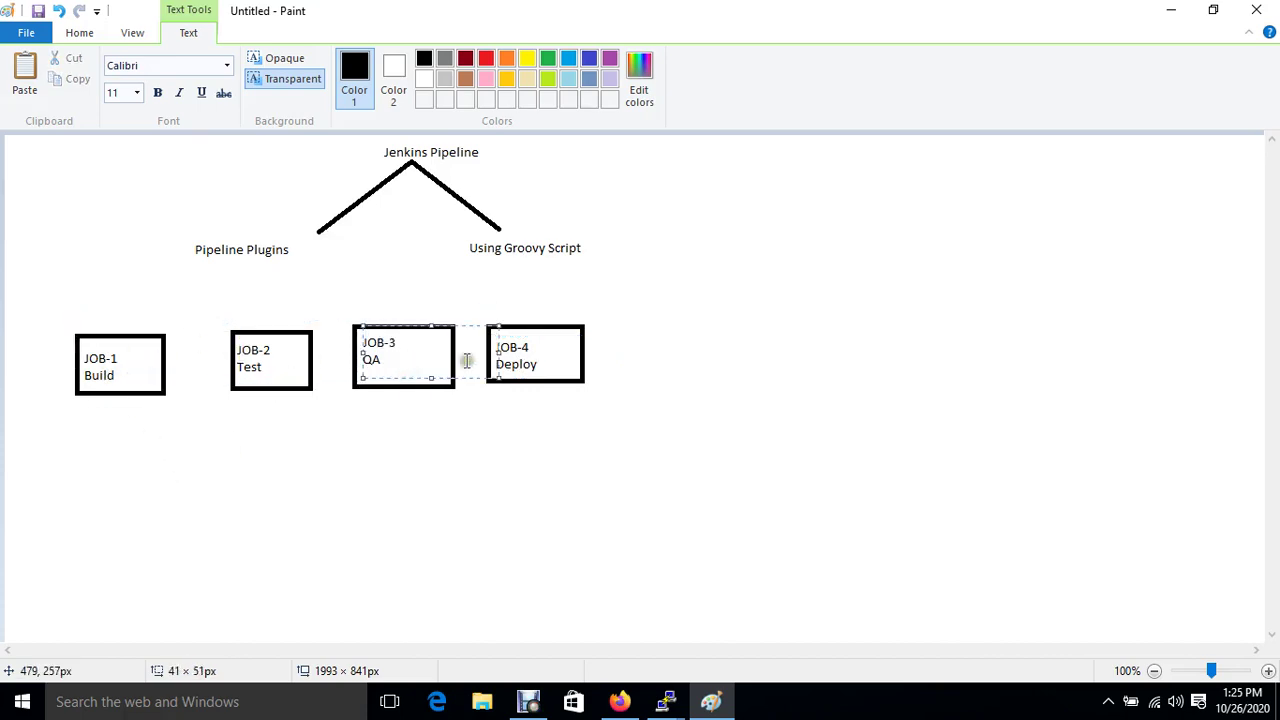
click(380, 492)
drag(34, 329, 177, 376)
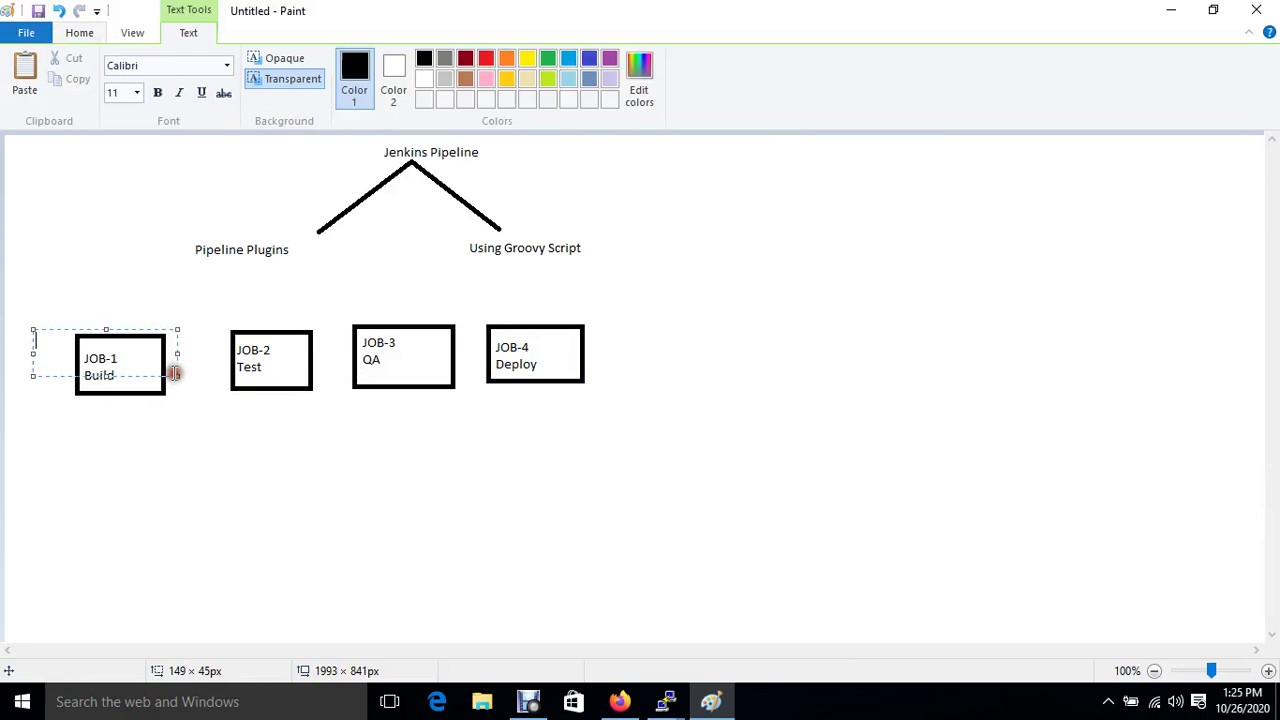
click(186, 432)
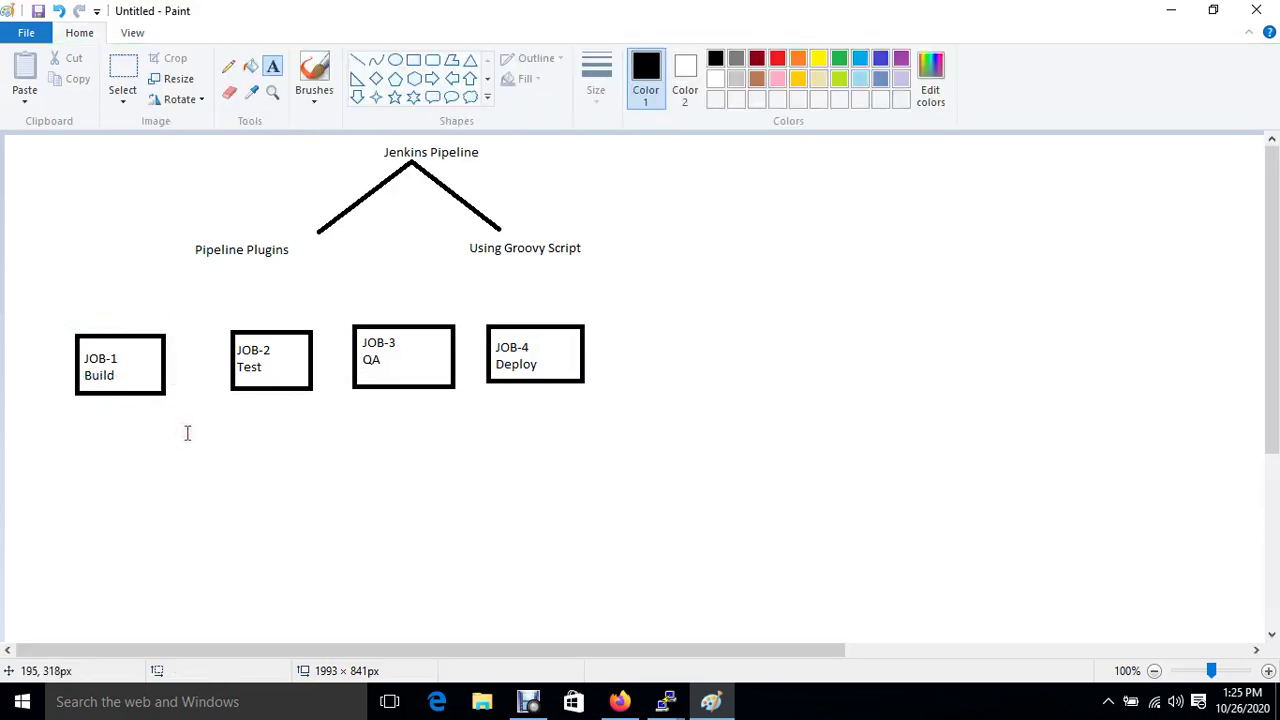
drag(67, 330, 133, 388)
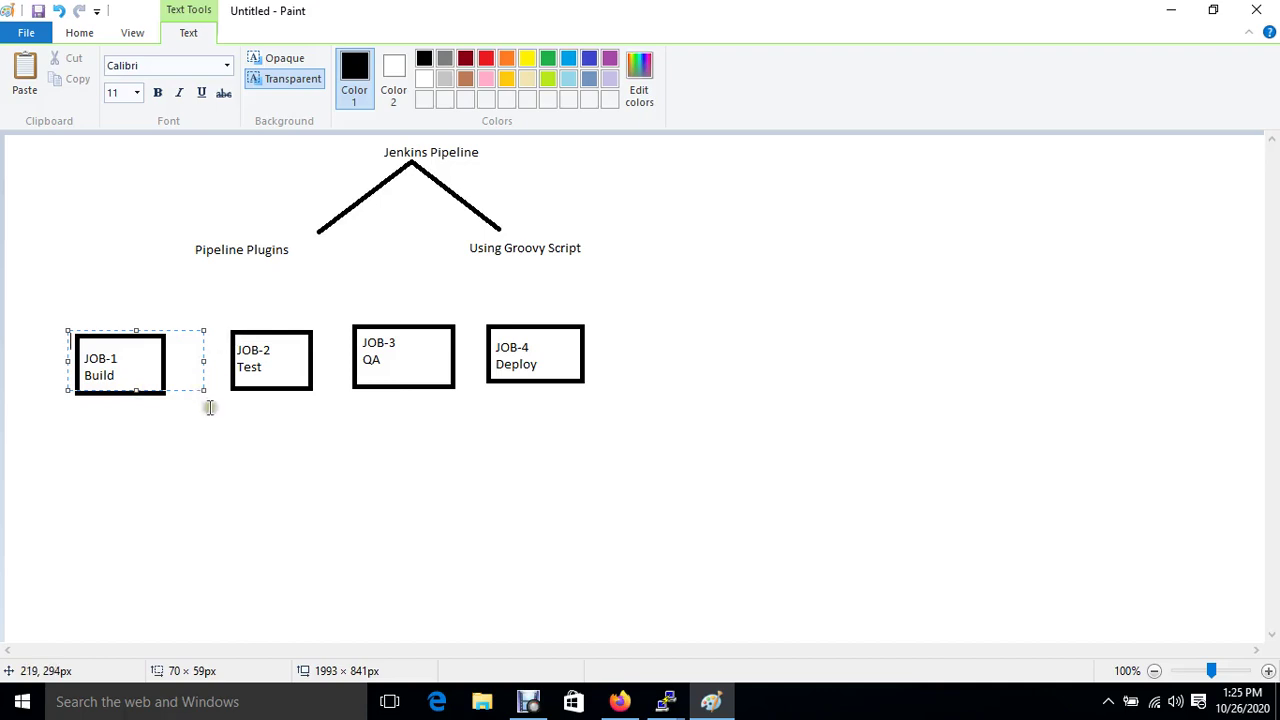
click(234, 455)
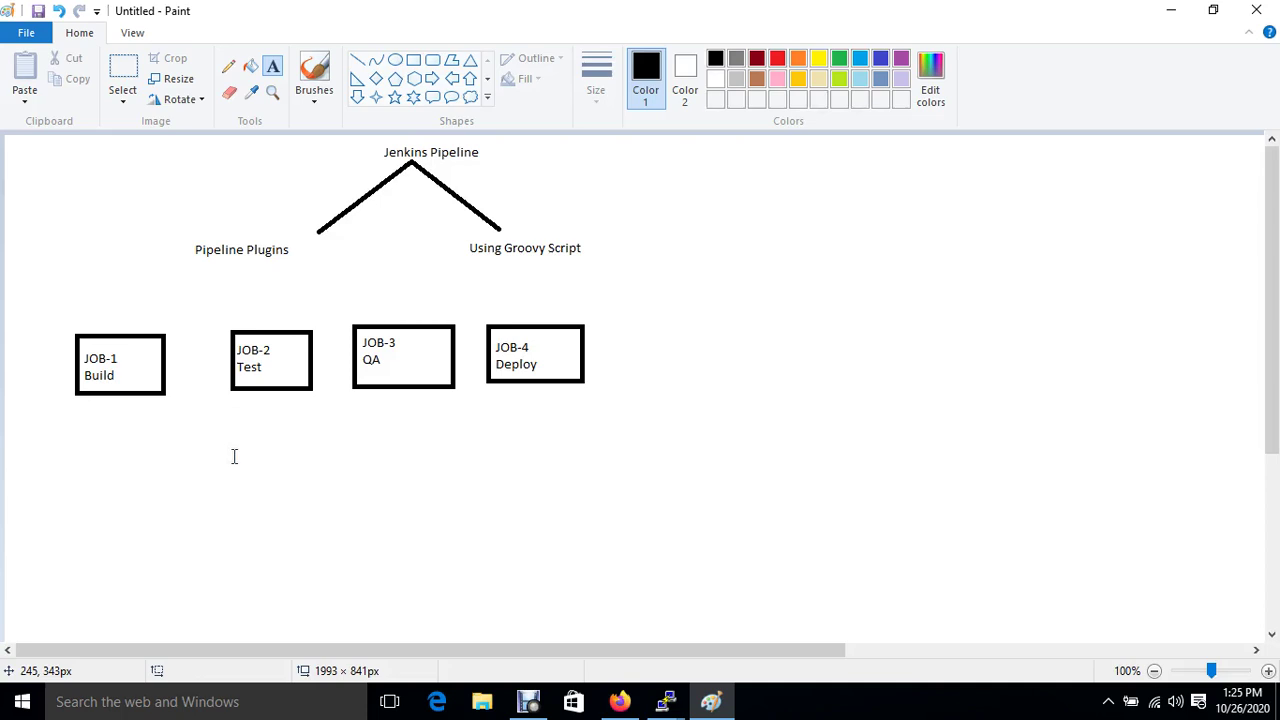
drag(60, 329, 312, 432)
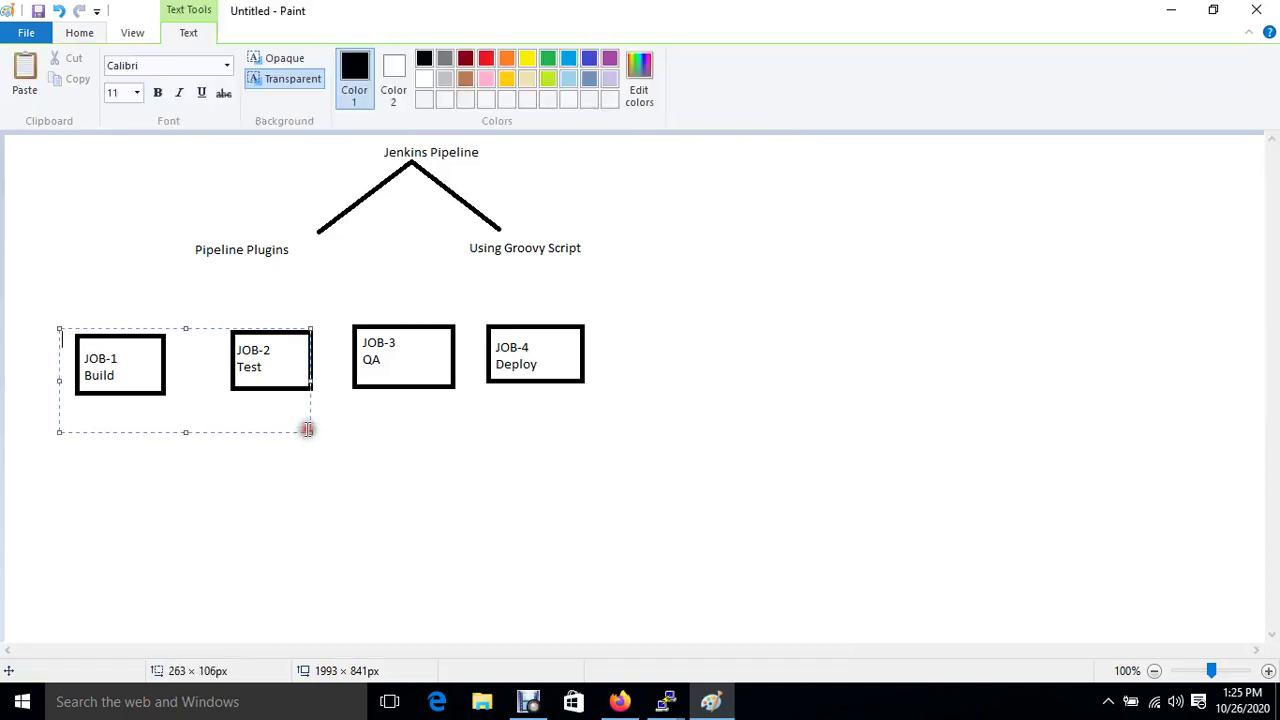
click(355, 455)
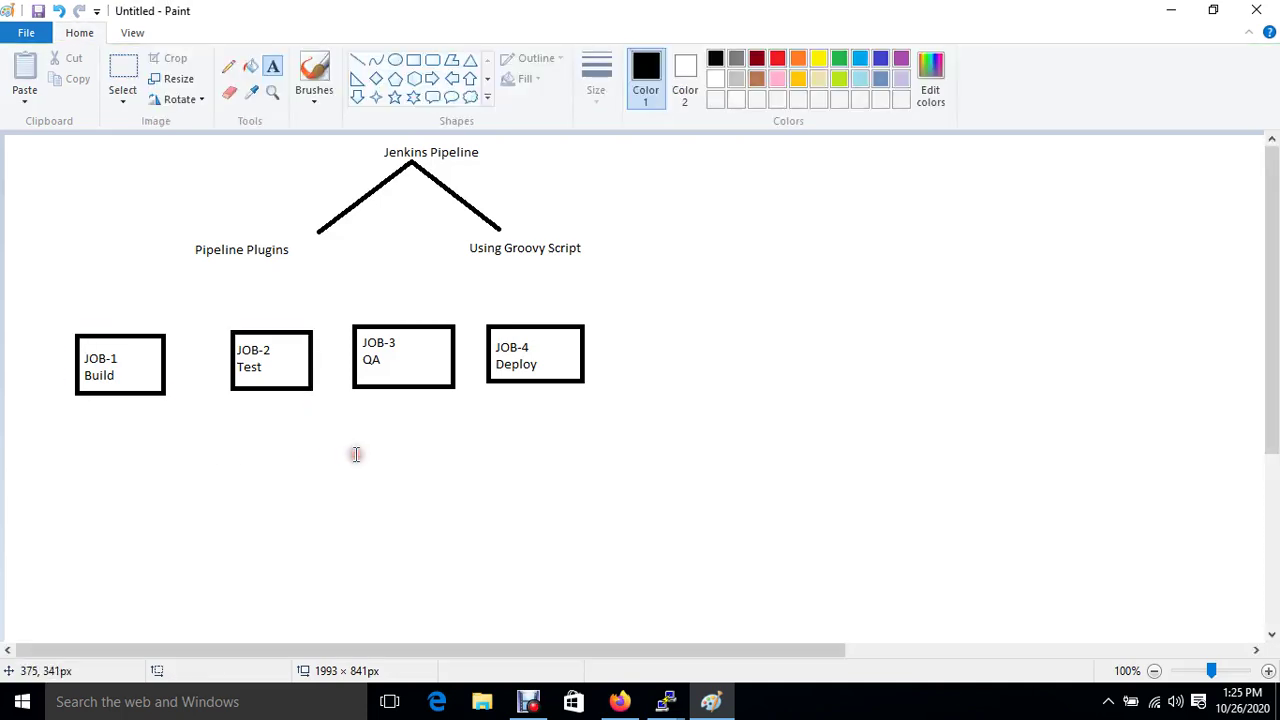
- Draw three near-vertical black lines about 60 px long, one in each gap between neighbouring job rectangles, extending below the row
click(357, 61)
drag(193, 370, 191, 429)
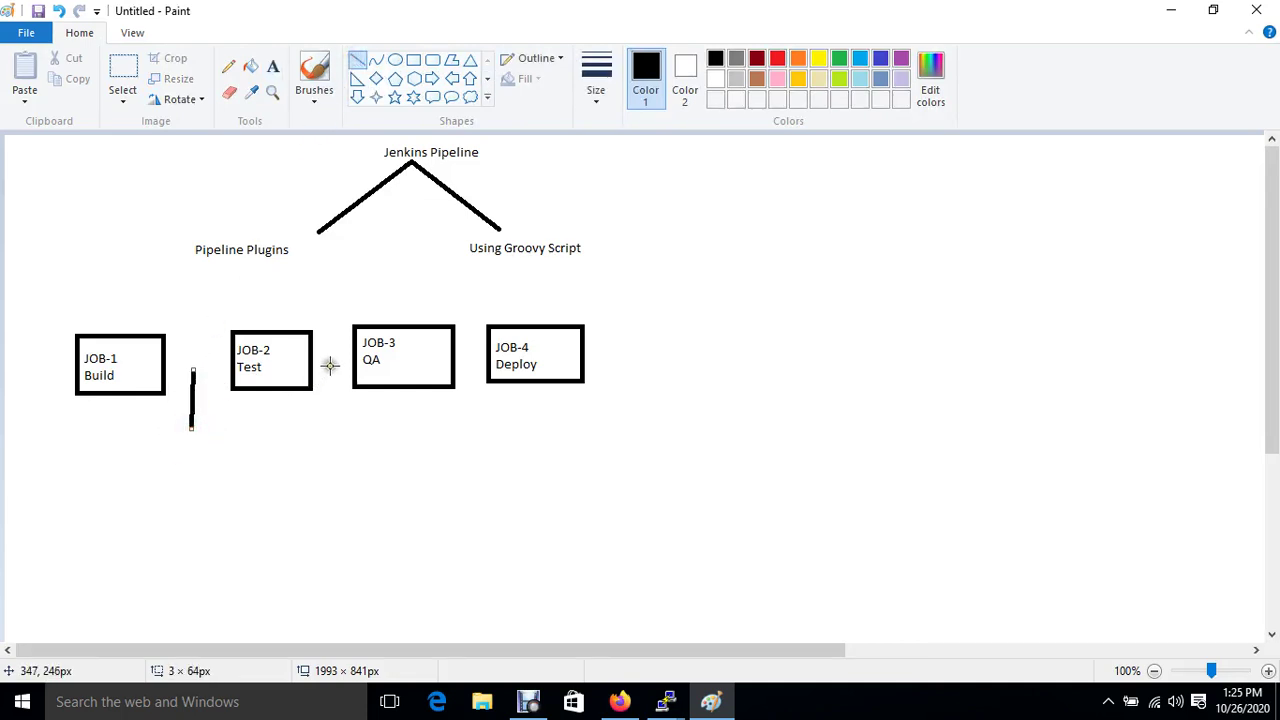
drag(330, 362, 333, 423)
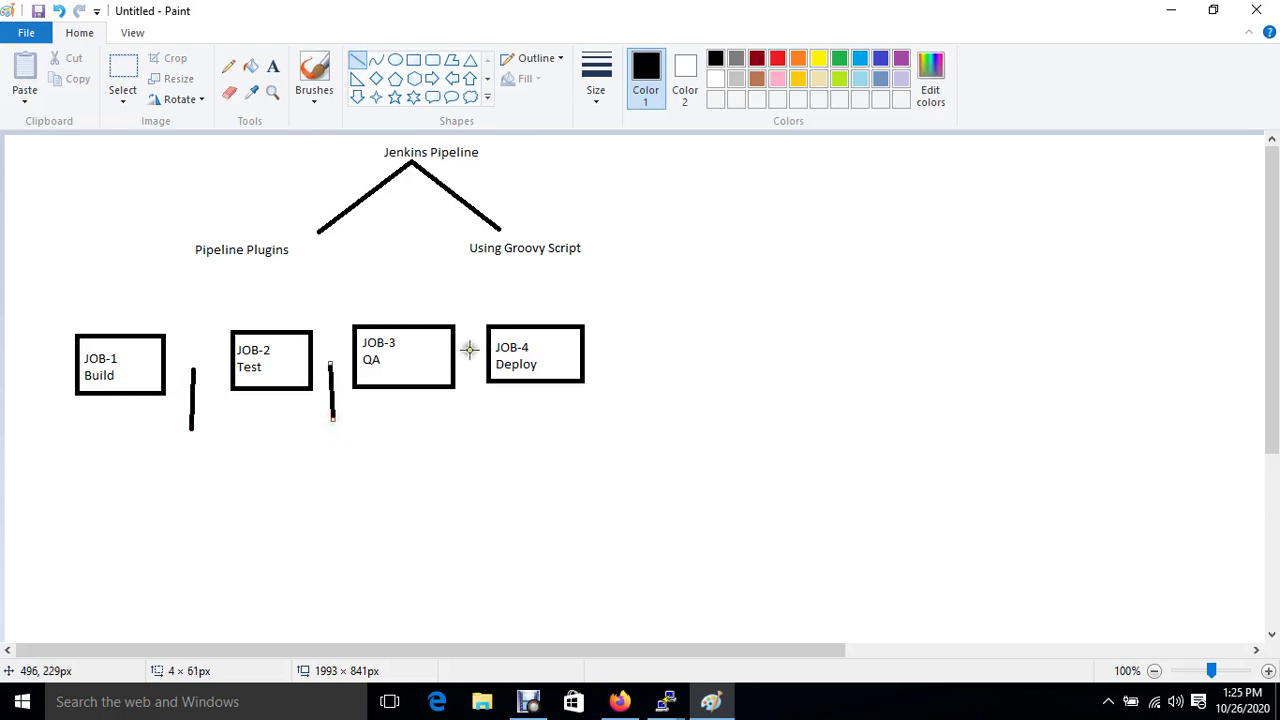
drag(470, 354, 473, 414)
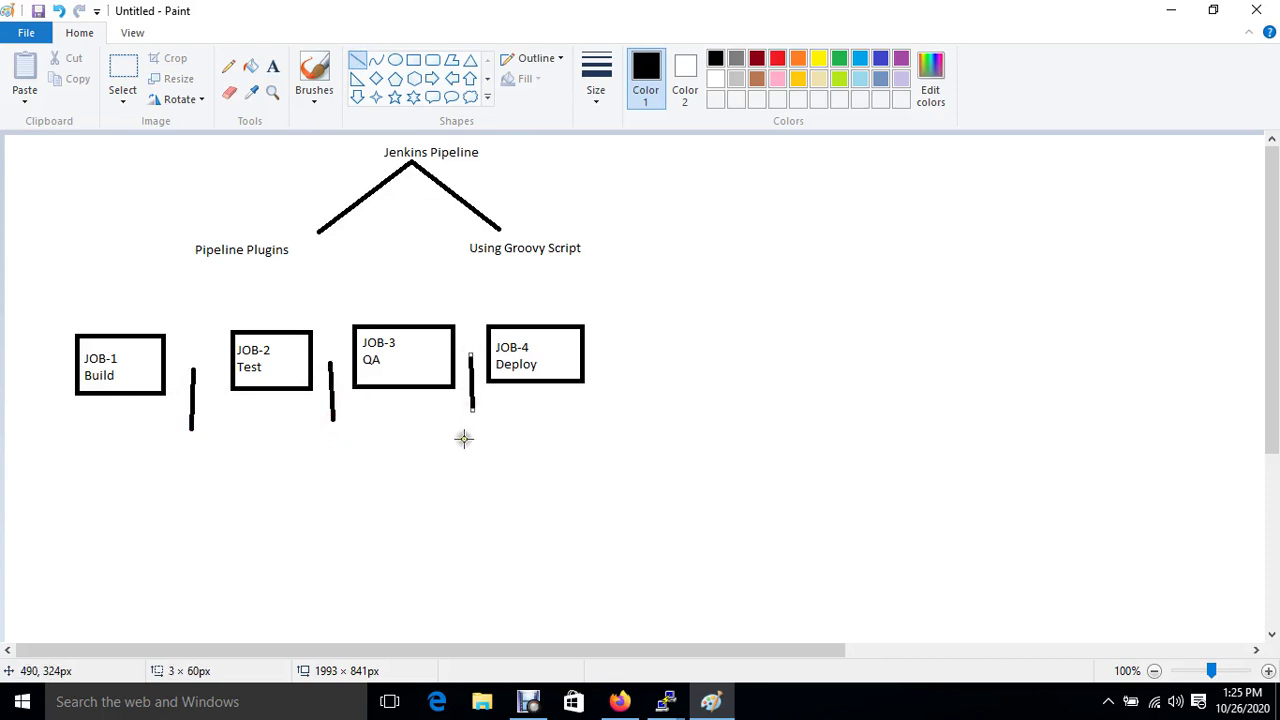
click(463, 438)
- Add the text label "plugins" beneath each of the three vertical lines between the job rectangles
click(273, 67)
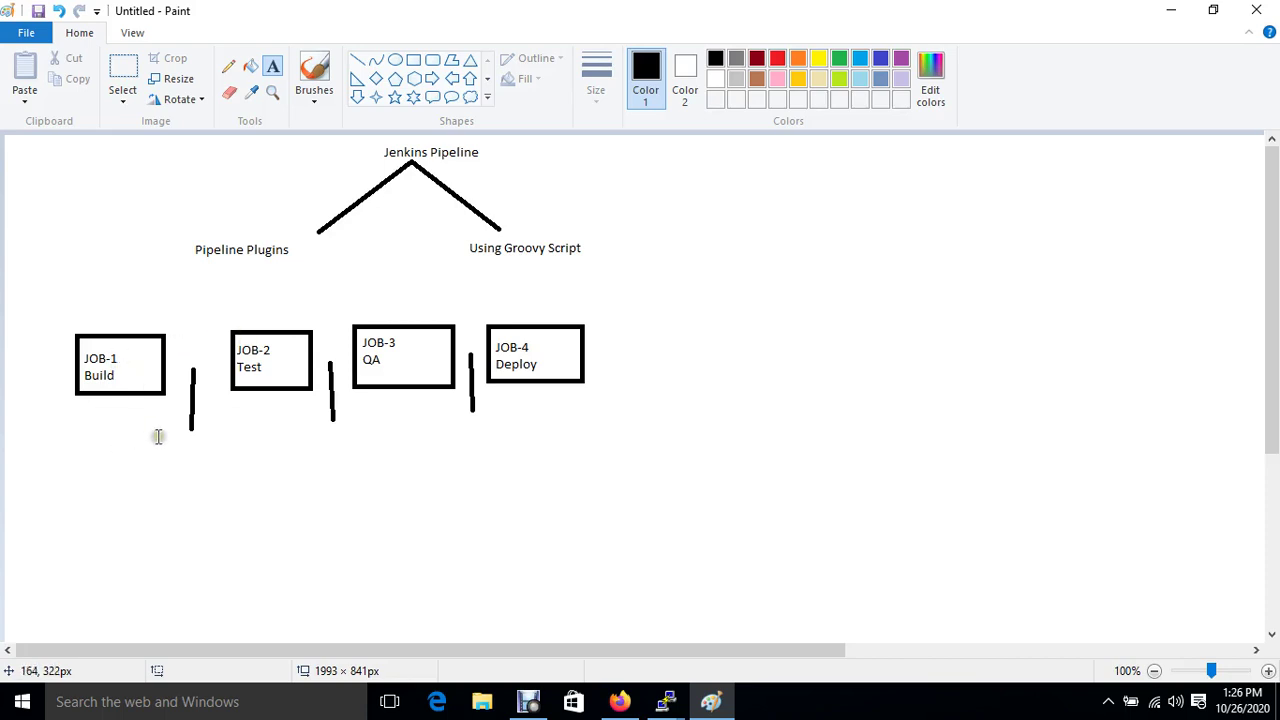
drag(156, 434, 249, 477)
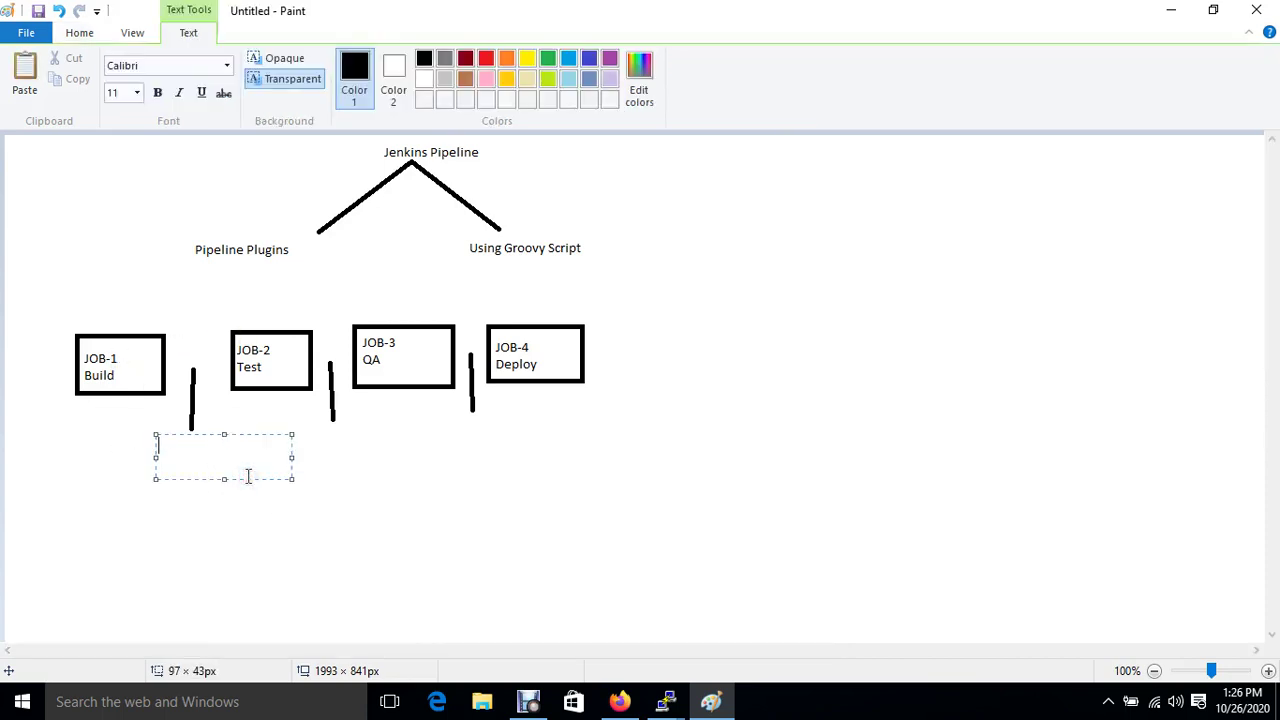
text(plugins)
drag(311, 427, 447, 481)
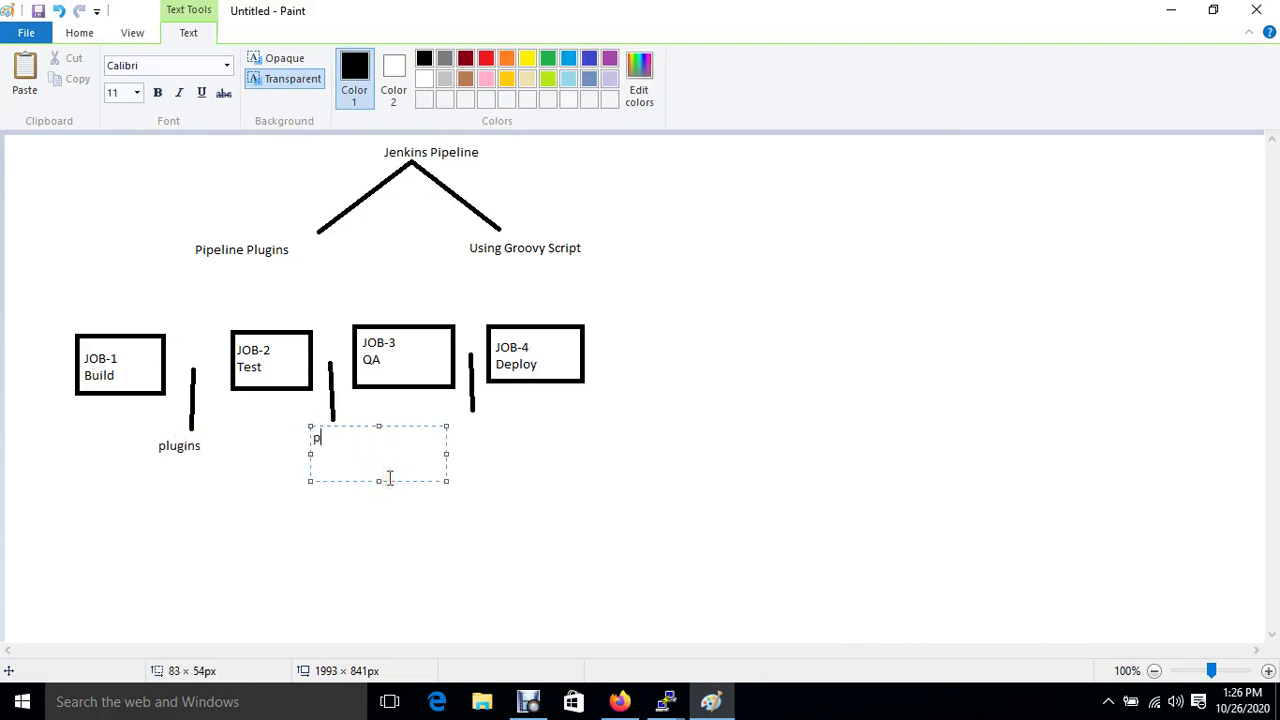
text(plugins)
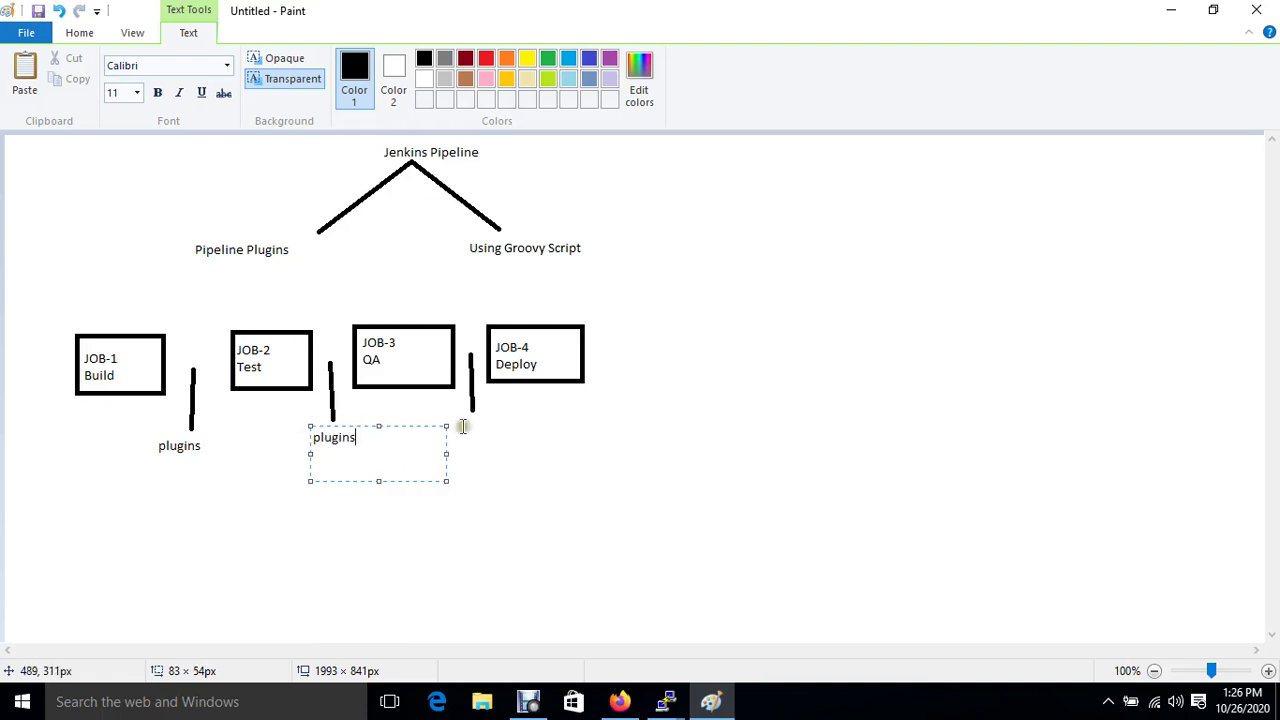
drag(461, 424, 597, 478)
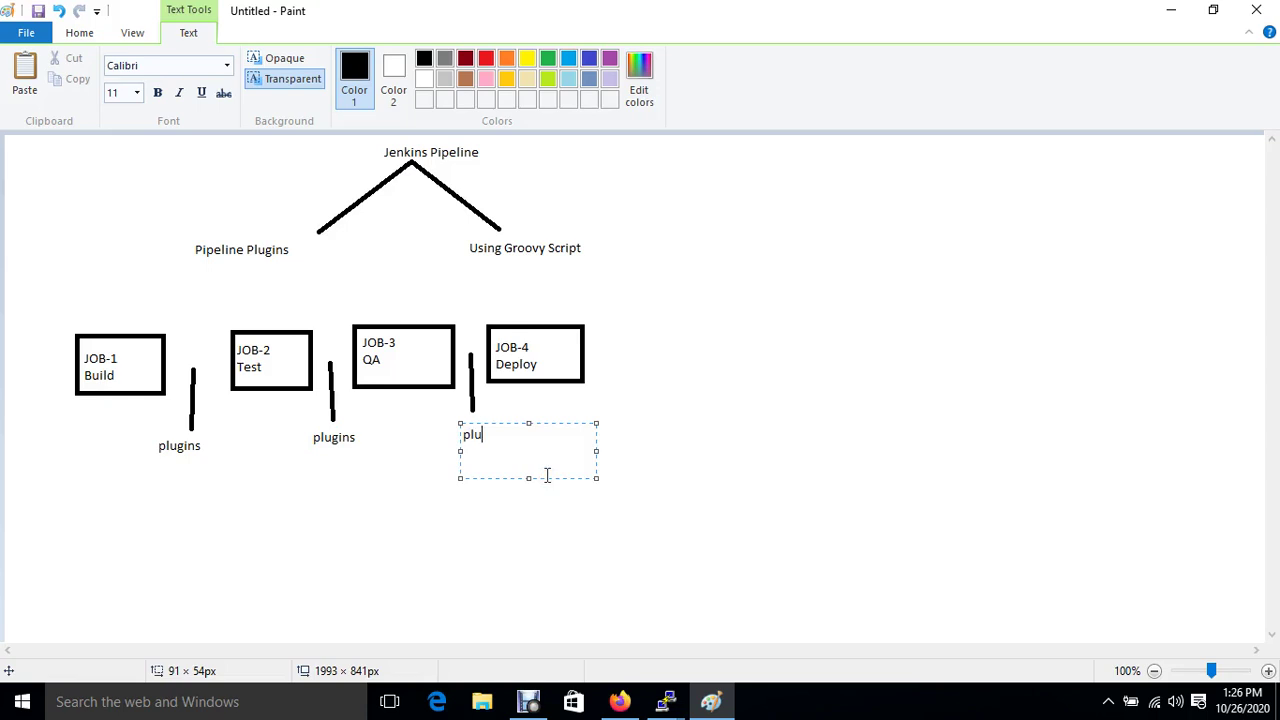
text(plugins)
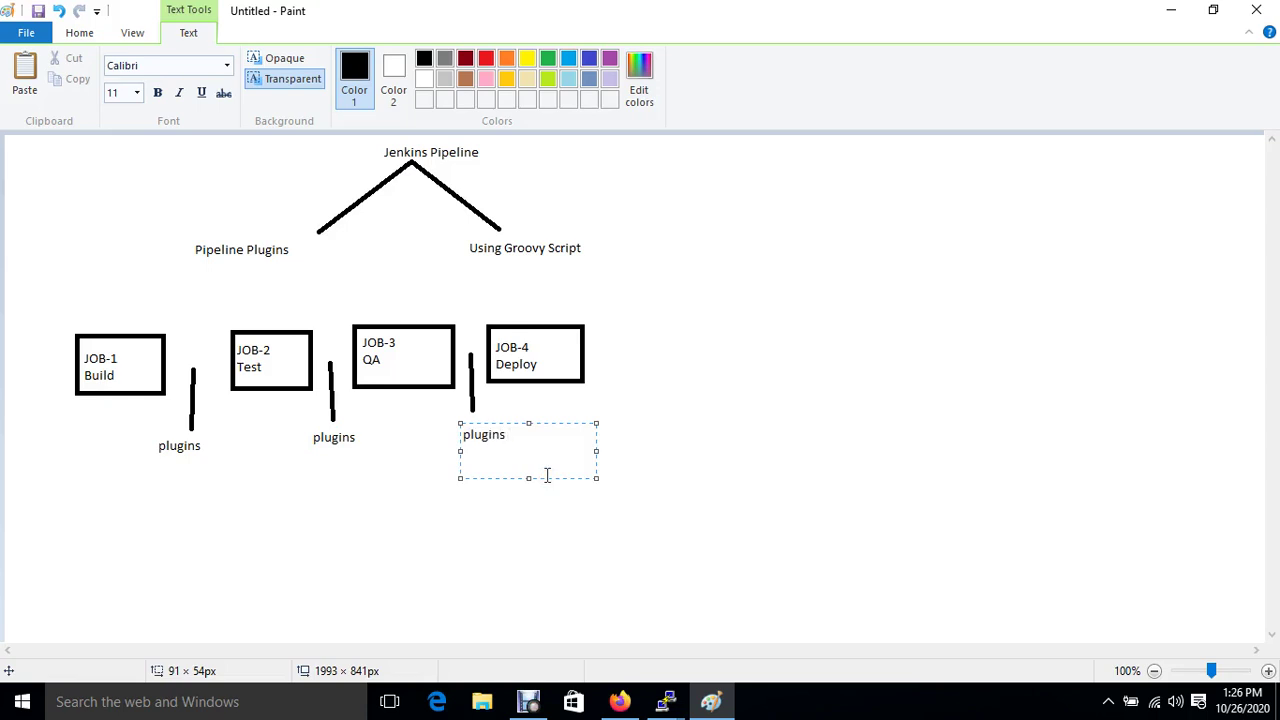